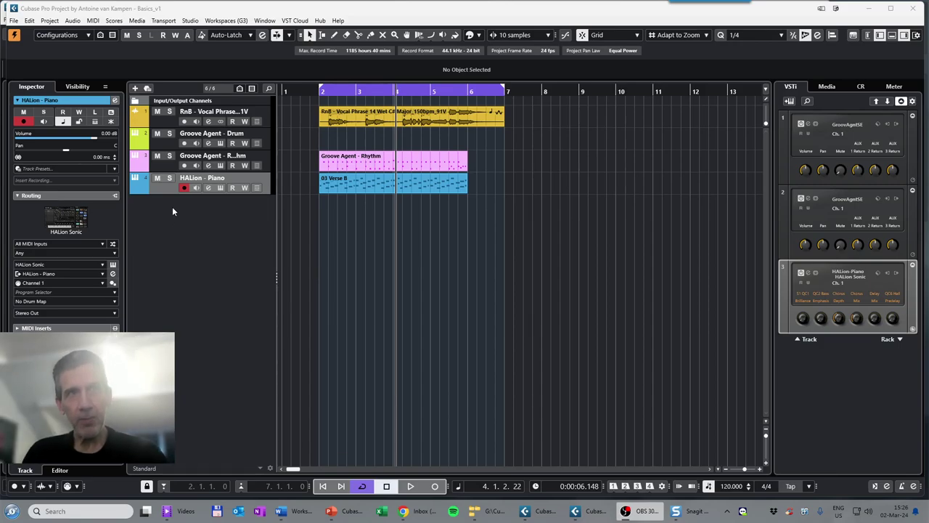
Bypass the StereoDelay, Pitch Correct, AmpSimulator and GEQ-30 inserts on the RnB vocal track and close its channel settings.
left_click(157, 125)
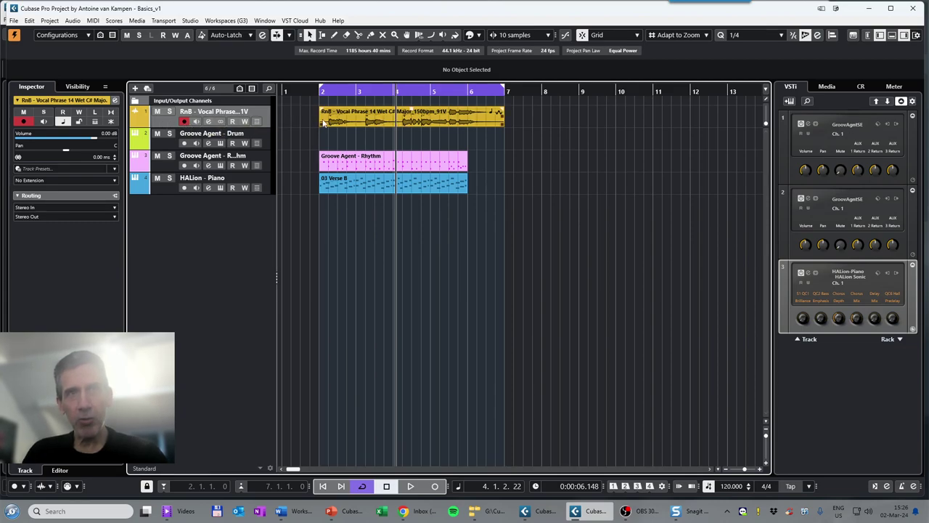
left_click(209, 122)
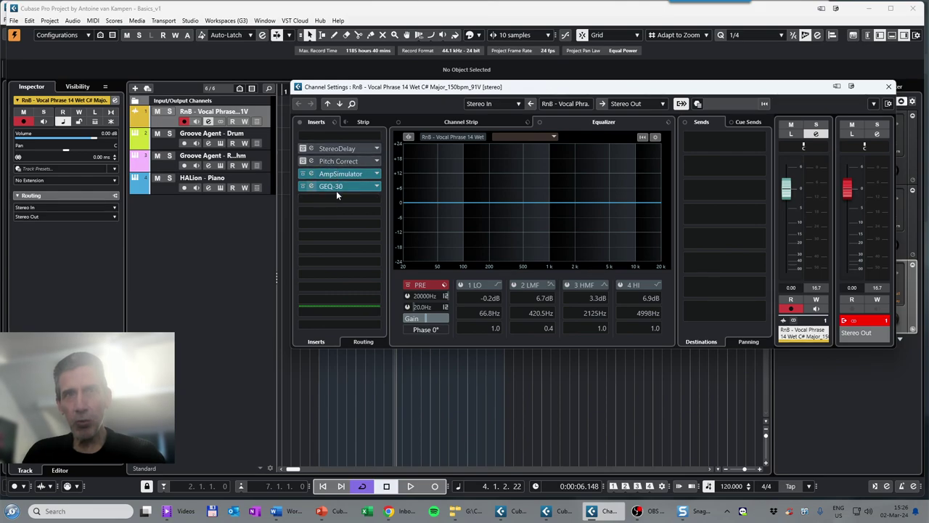
left_click(303, 186)
left_click(302, 175)
left_click(303, 161)
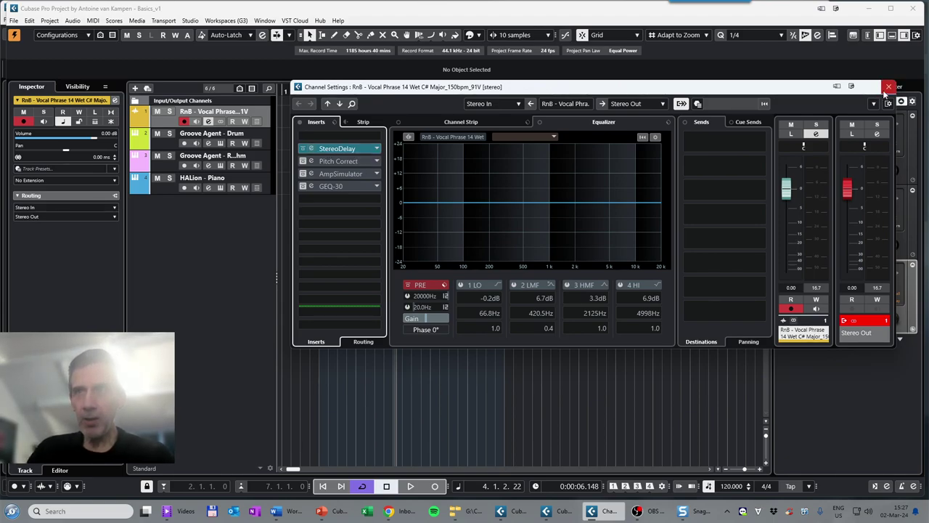
left_click(302, 148)
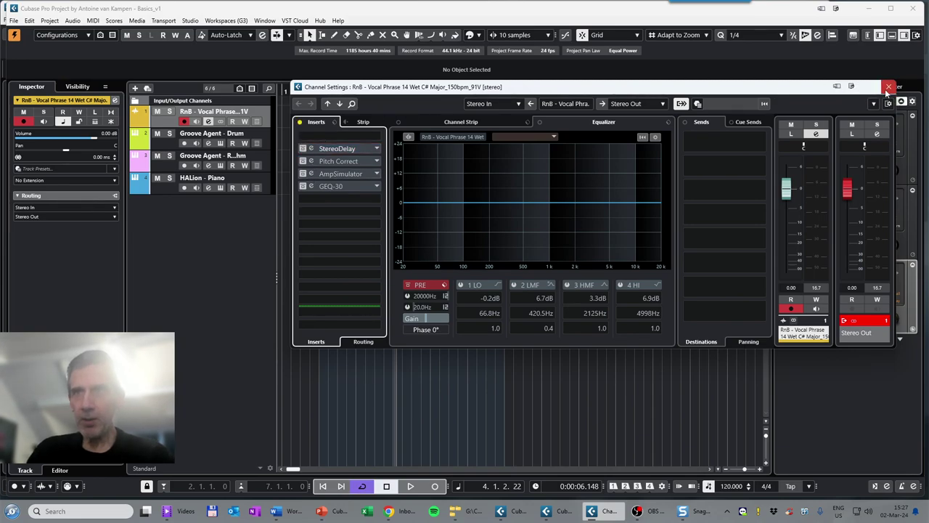
left_click(888, 86)
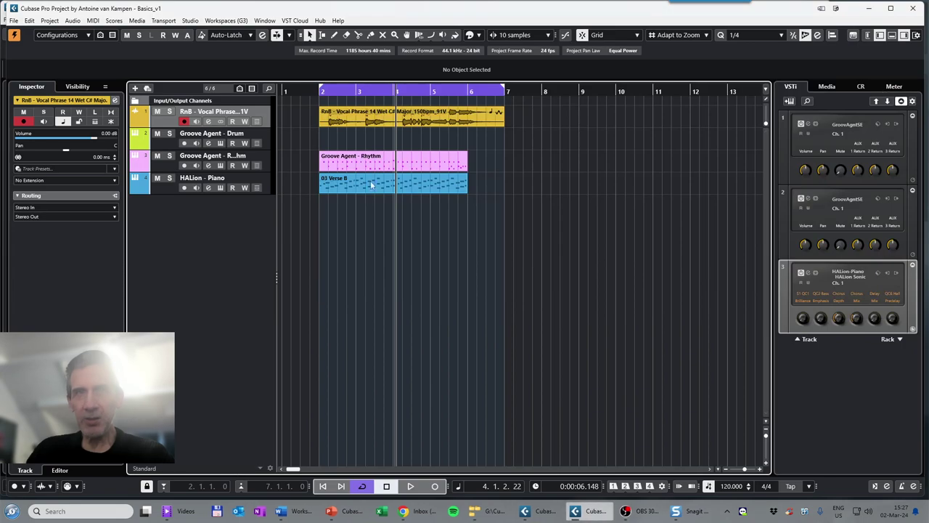
Add a stereo effect track with the StereoDelay effect, named Delay and routed to Stereo Out.
left_click(134, 88)
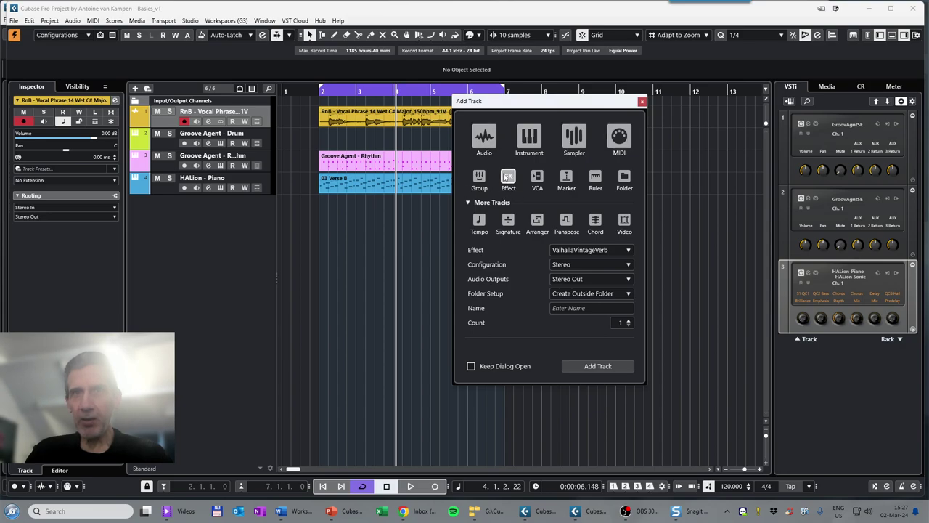
left_click(621, 251)
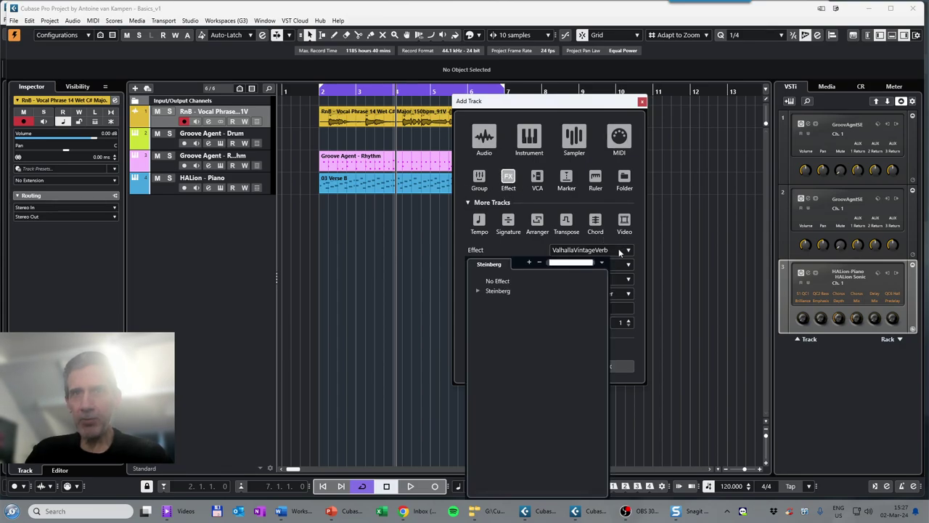
left_click(479, 291)
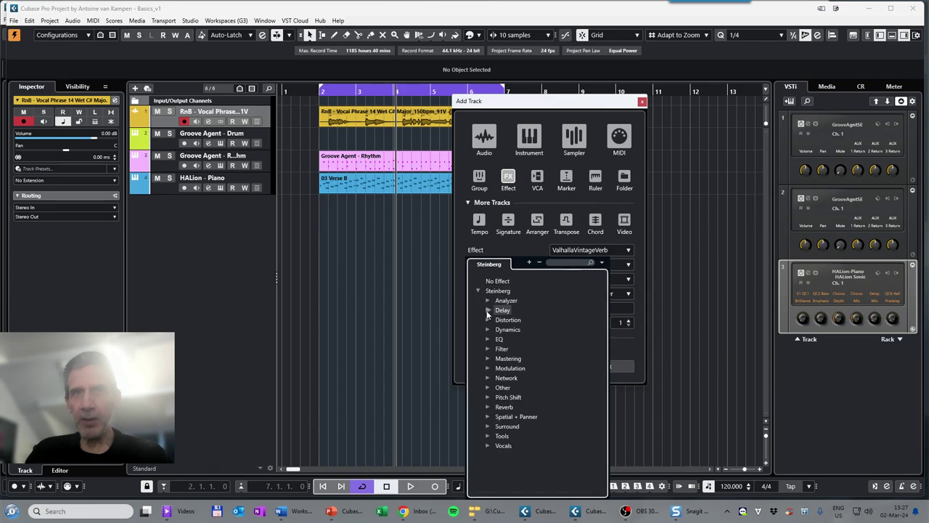
left_click(487, 310)
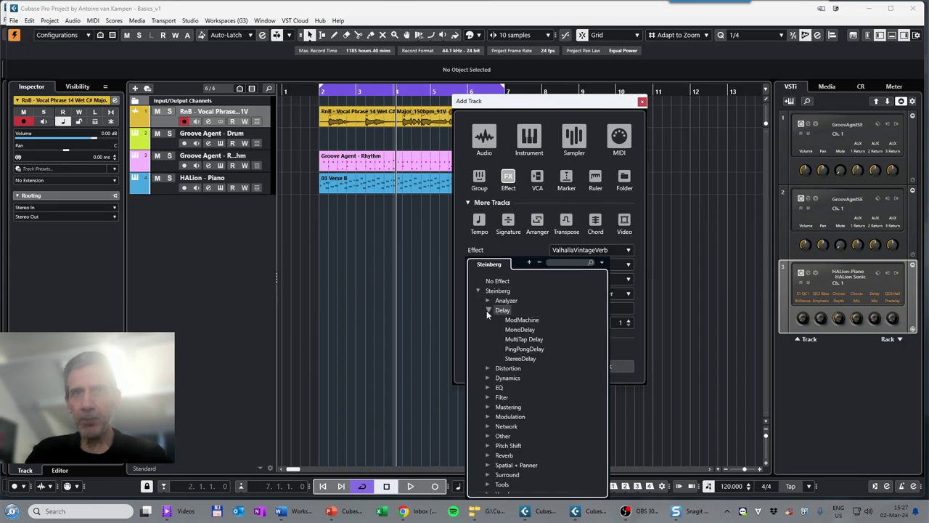
left_click(529, 359)
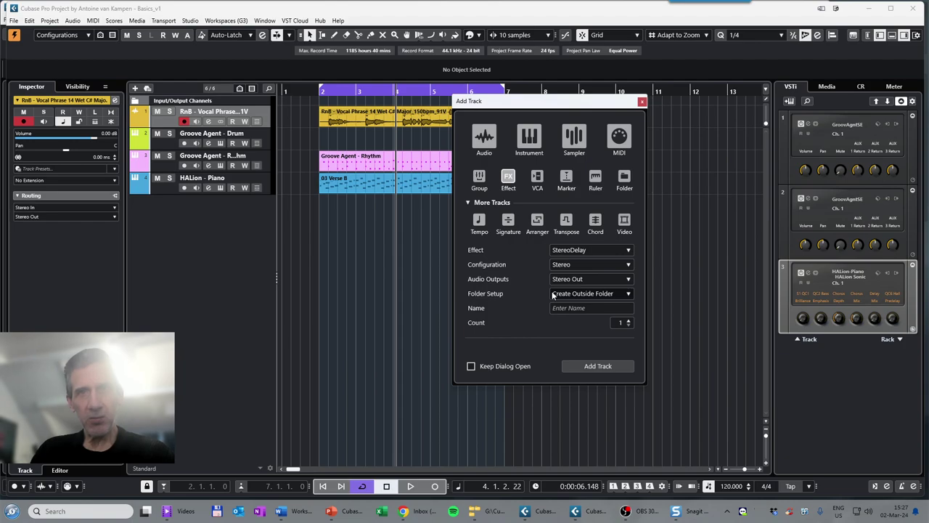
left_click(602, 309)
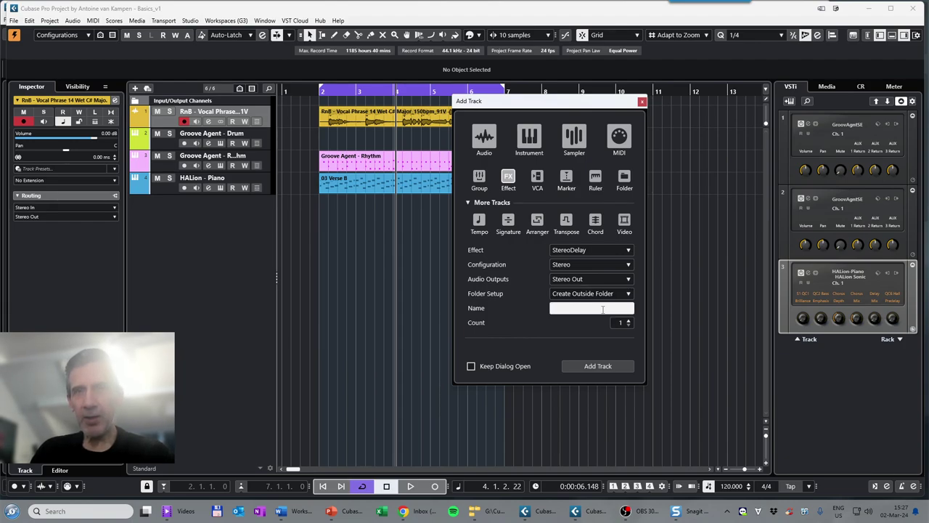
type("Delay")
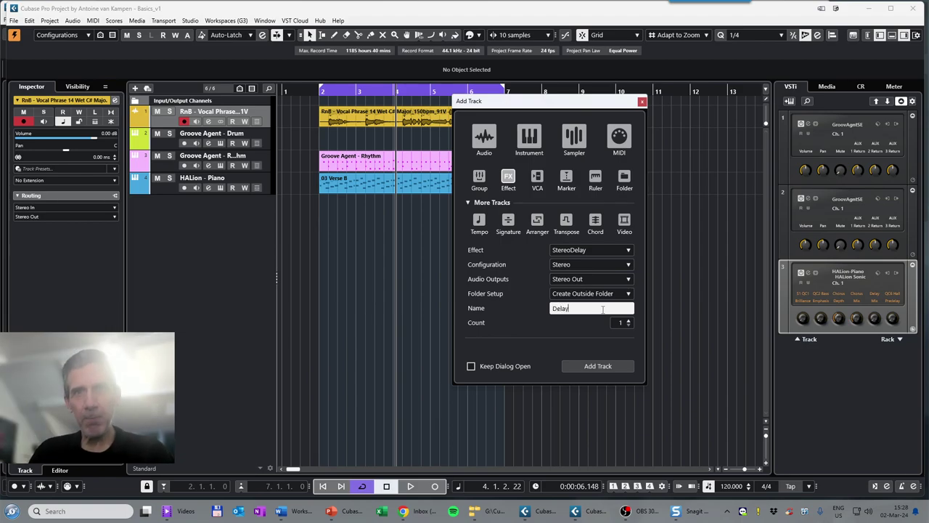
left_click(587, 362)
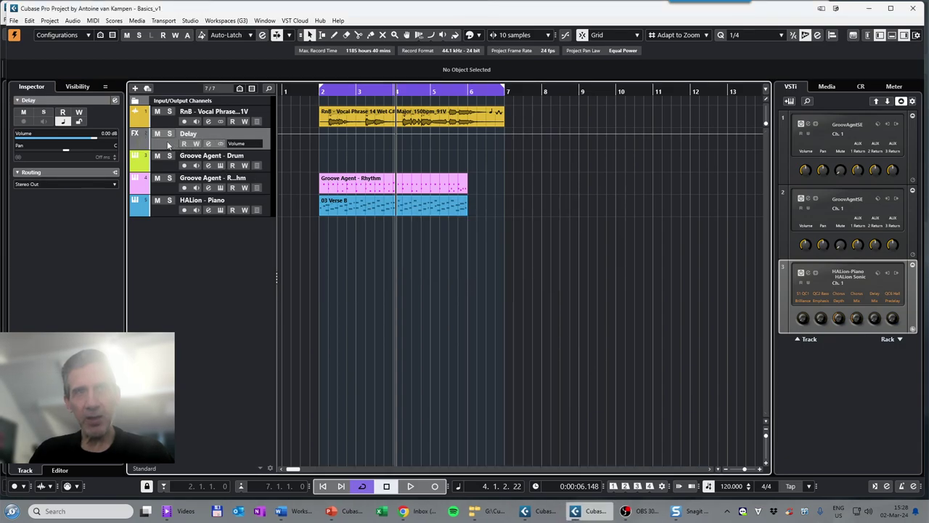
Move the Delay track below the HALion - Piano track and colour it pinkish red.
left_click_drag(168, 145, 169, 228)
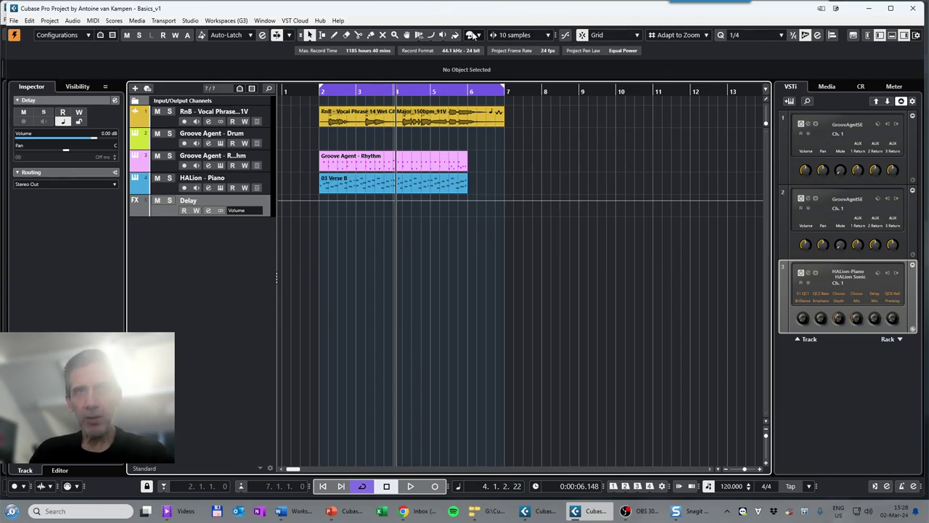
left_click(477, 34)
left_click(693, 305)
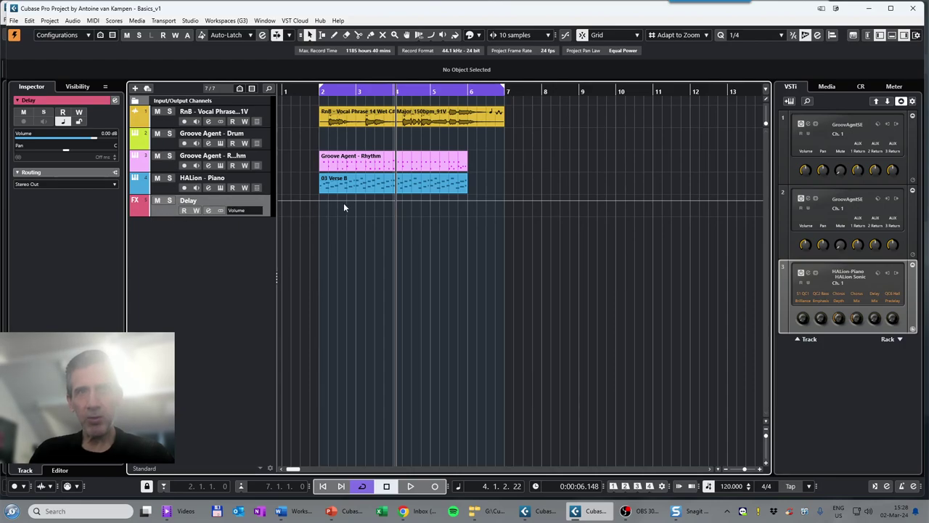
left_click(351, 120)
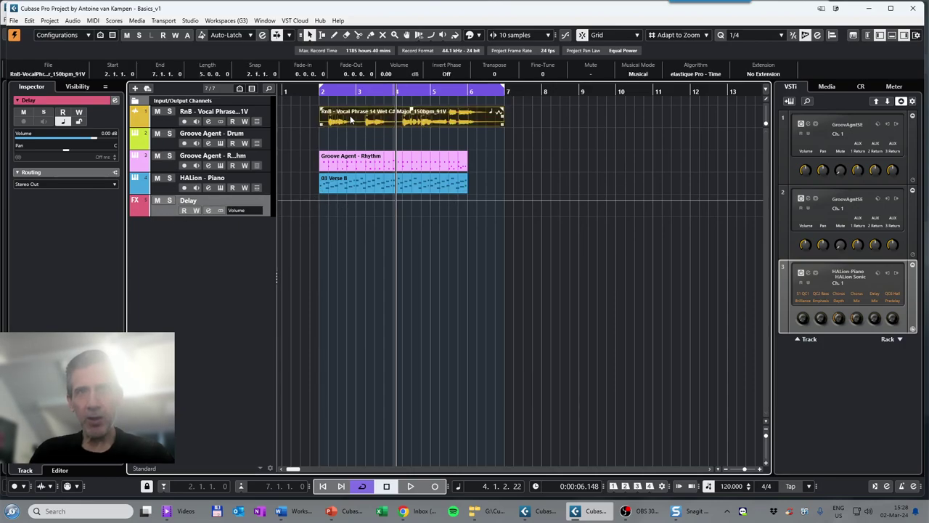
mouse_move(351, 120)
left_mouse_down()
mouse_move(357, 201)
mouse_move(341, 209)
mouse_move(351, 116)
left_mouse_up()
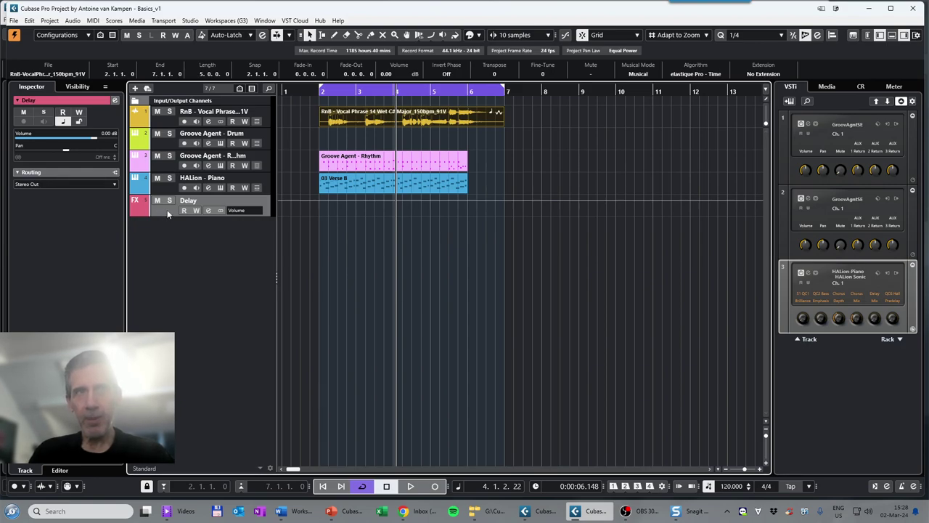
left_click(290, 117)
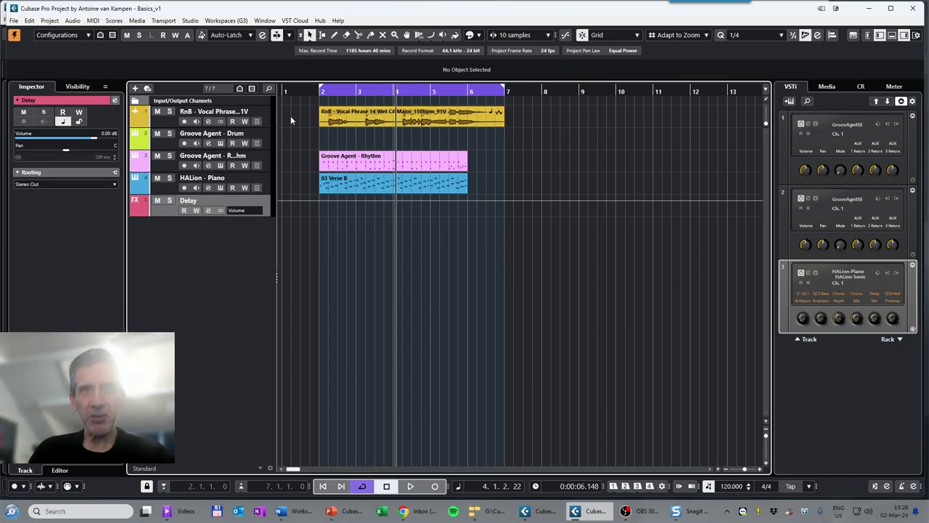
Assign the first send of the RnB vocal track to the Delay effect track in its channel settings.
left_click(161, 123)
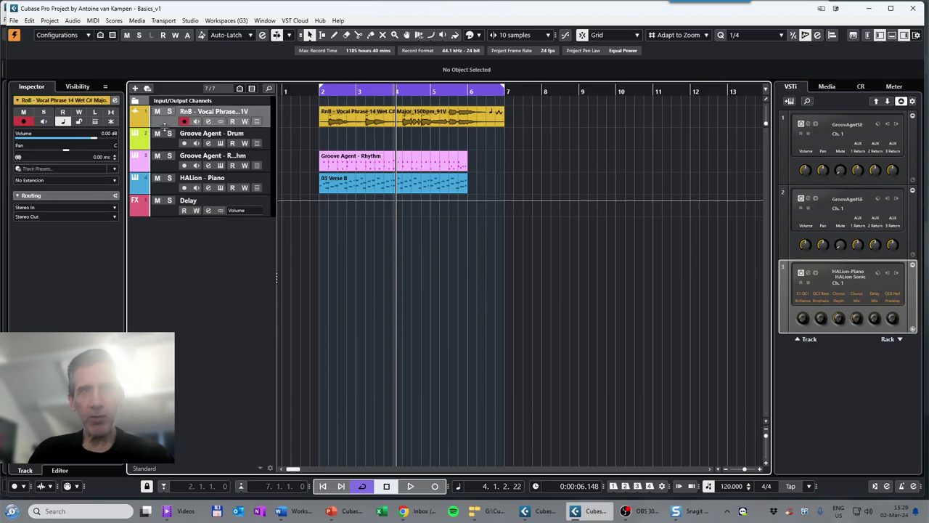
left_click(209, 123)
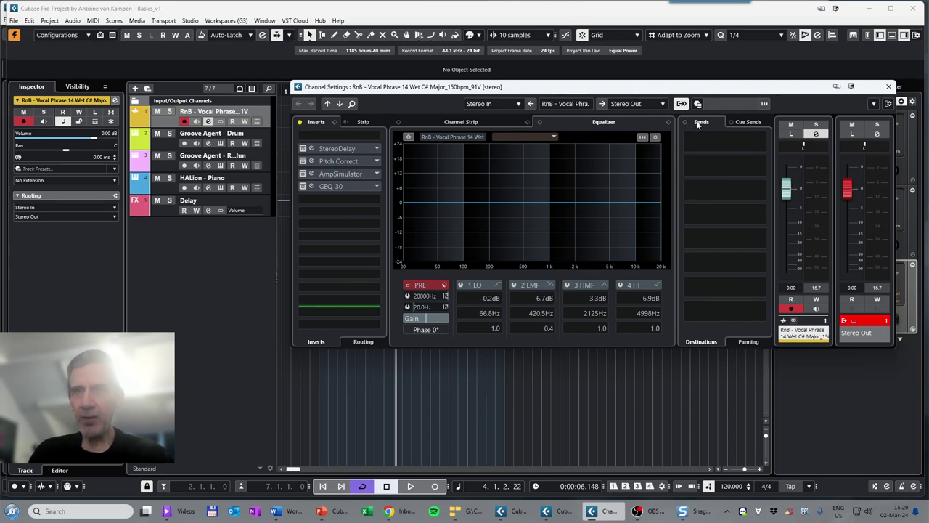
mouse_move(709, 137)
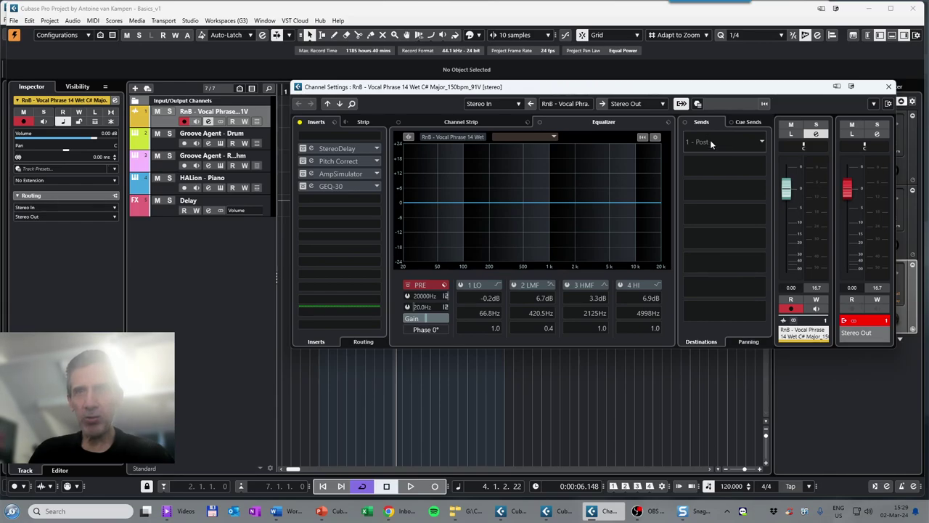
left_click_drag(586, 91, 588, 152)
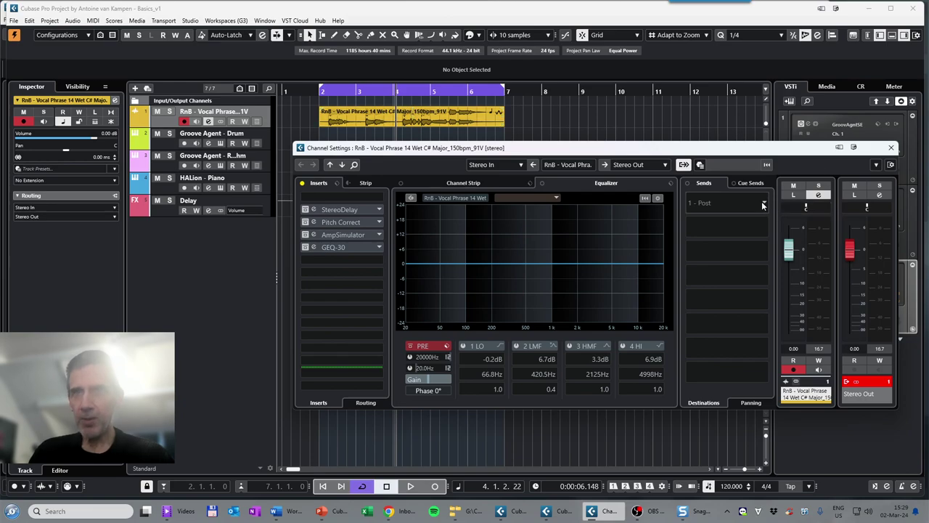
left_click(733, 206)
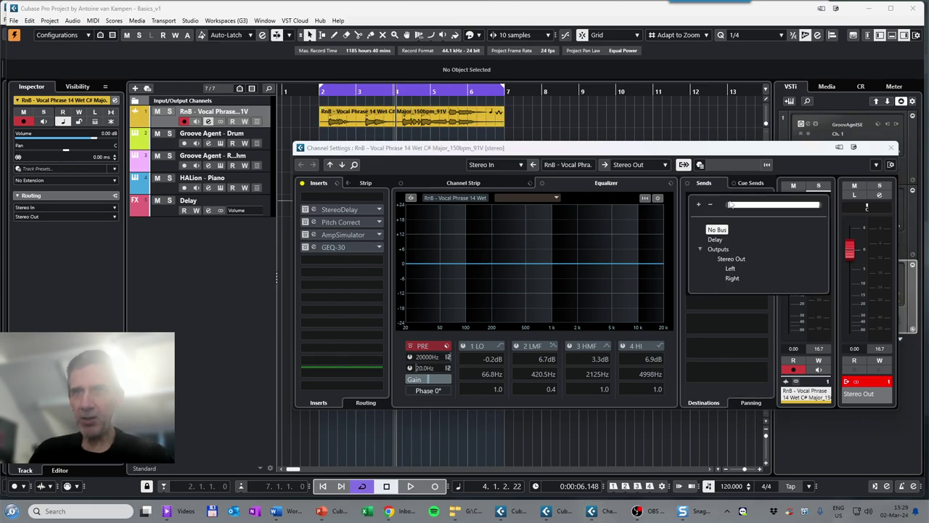
left_click(715, 238)
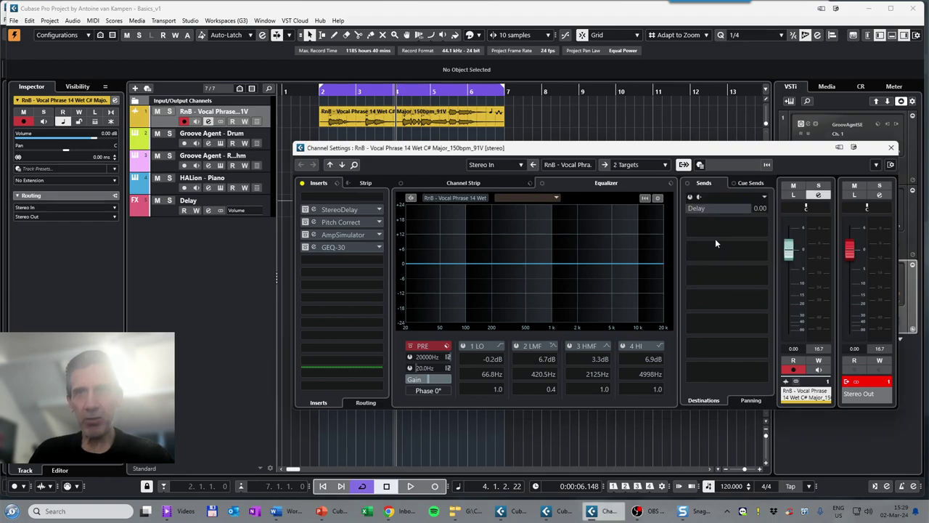
Activate the vocal channel's Delay send with its gain at 0.00 and close the channel settings.
left_click(690, 197)
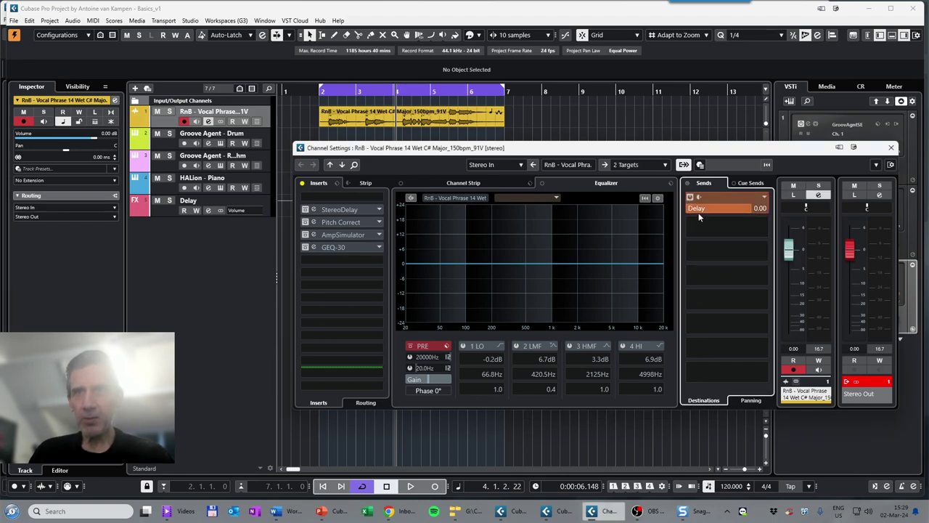
left_click(690, 199)
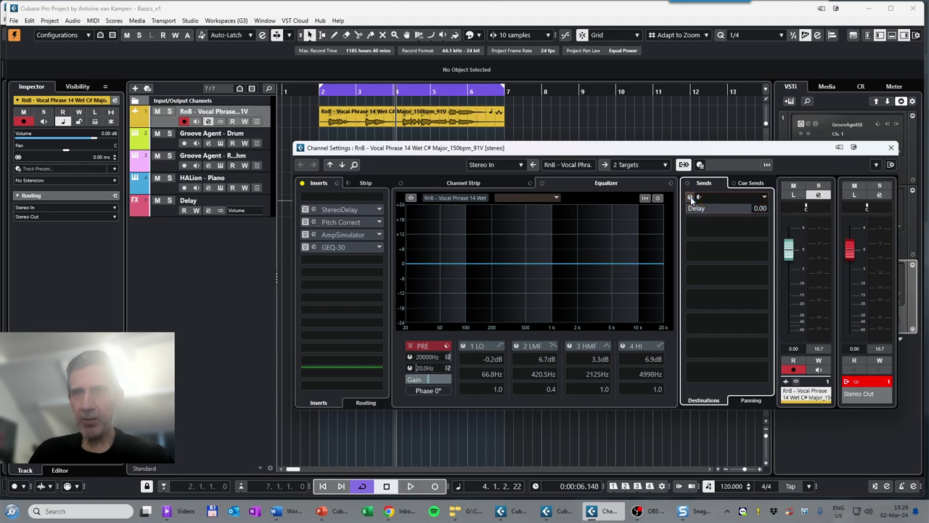
left_click(690, 198)
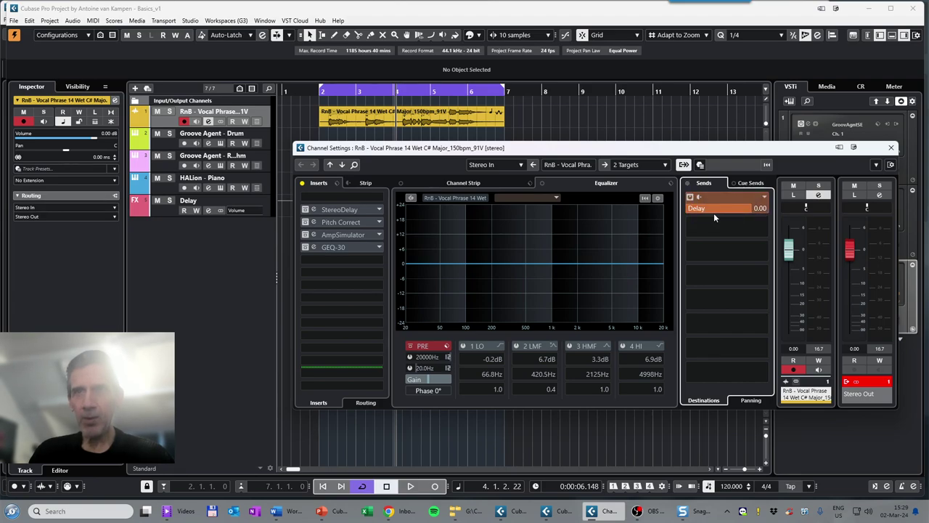
mouse_move(755, 209)
left_mouse_down()
mouse_move(704, 211)
mouse_move(761, 211)
left_mouse_up()
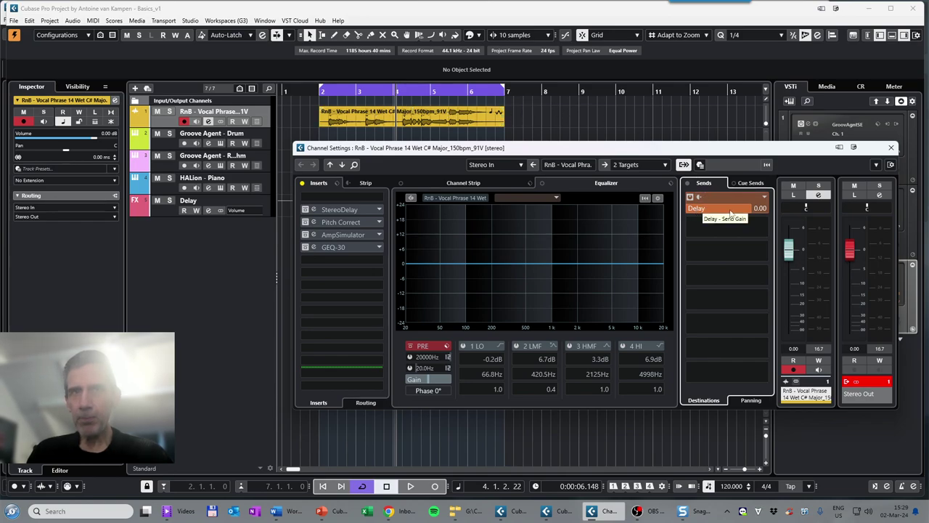
left_click(892, 150)
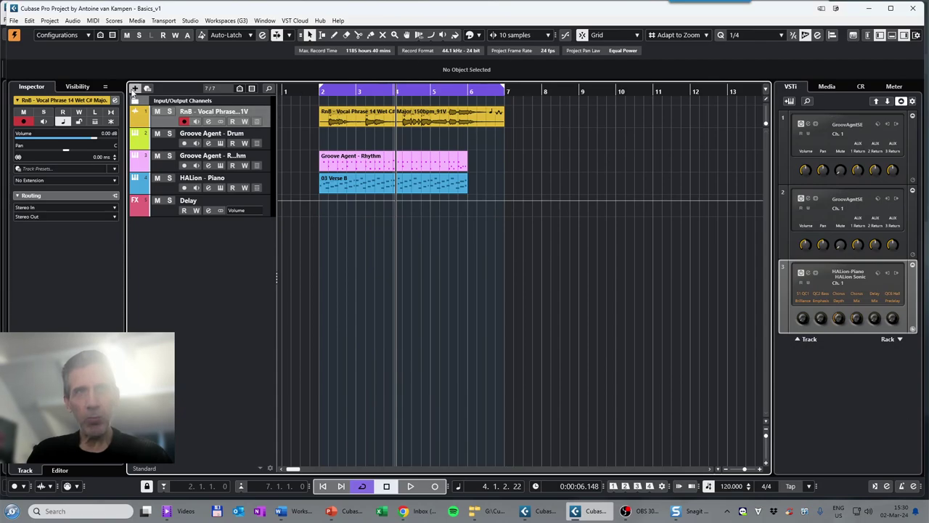
Add a stereo effect track with the REVelation reverb, named Reverb and routed to Stereo Out.
left_click(134, 88)
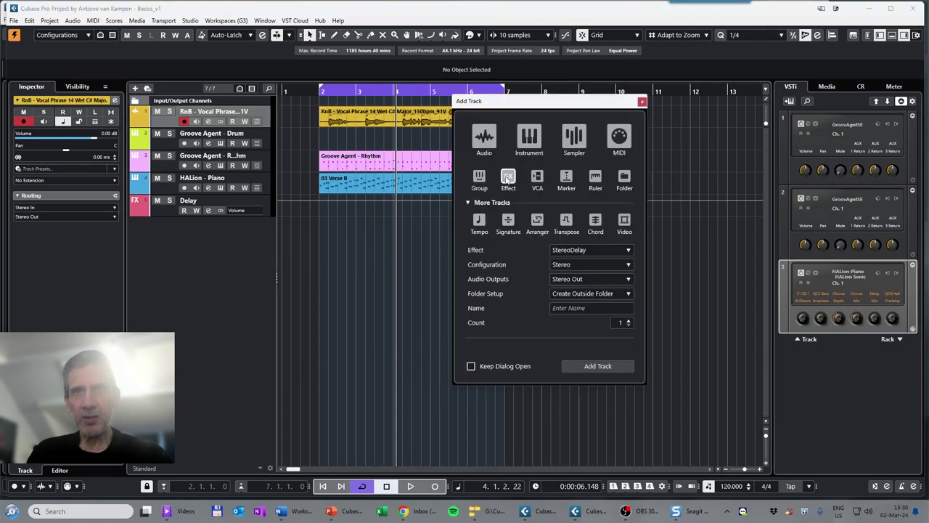
left_click(600, 250)
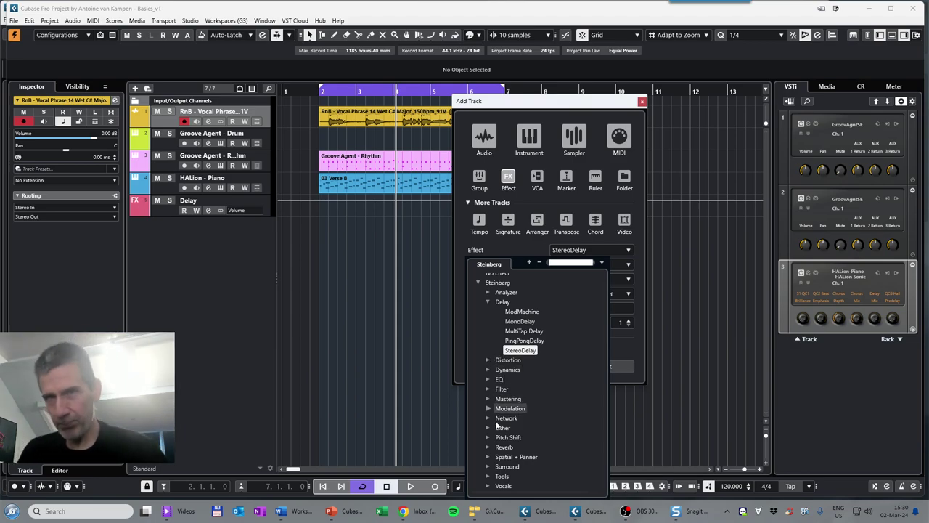
left_click(488, 446)
scroll(489, 440, "down", 2)
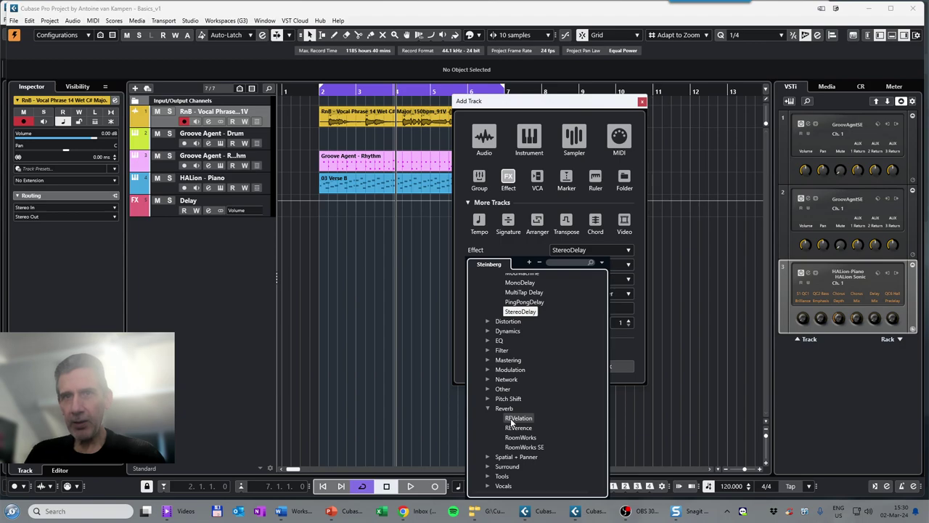
left_click(511, 421)
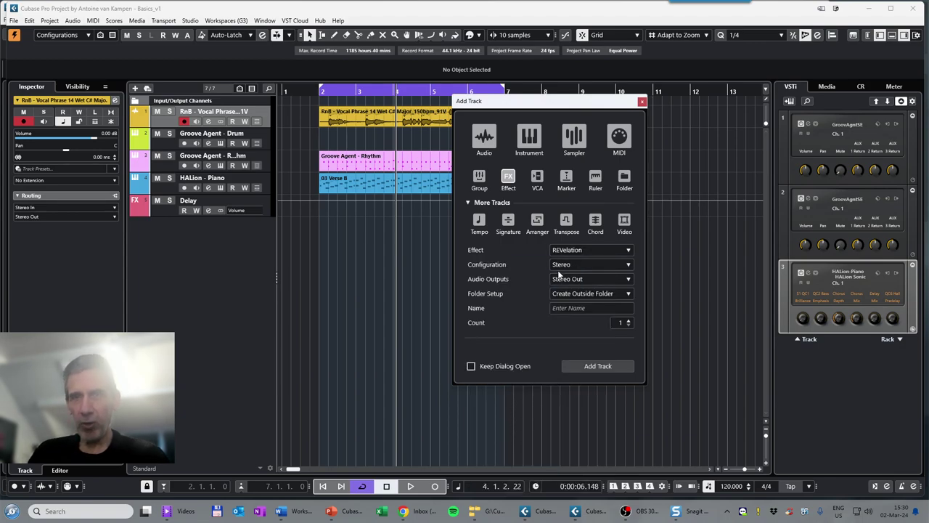
left_click(590, 309)
type("Reverb")
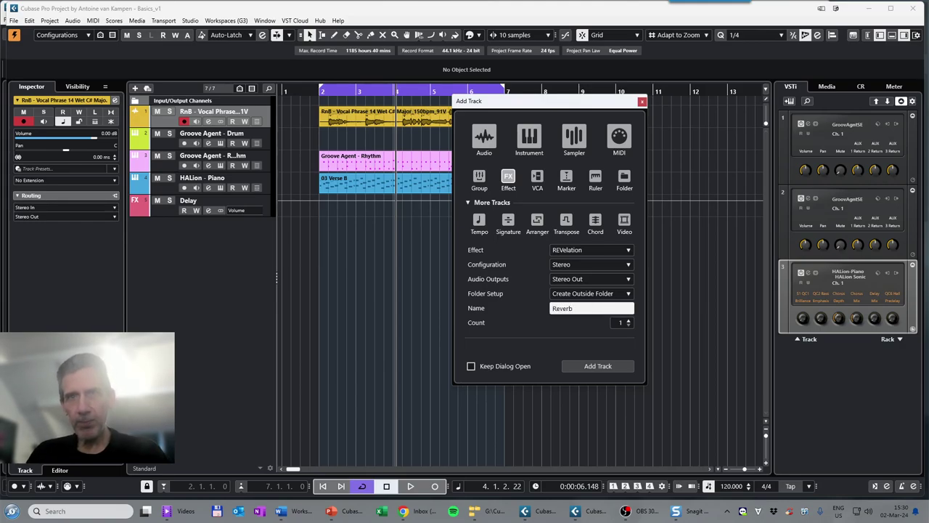
left_click(558, 325)
left_click(587, 366)
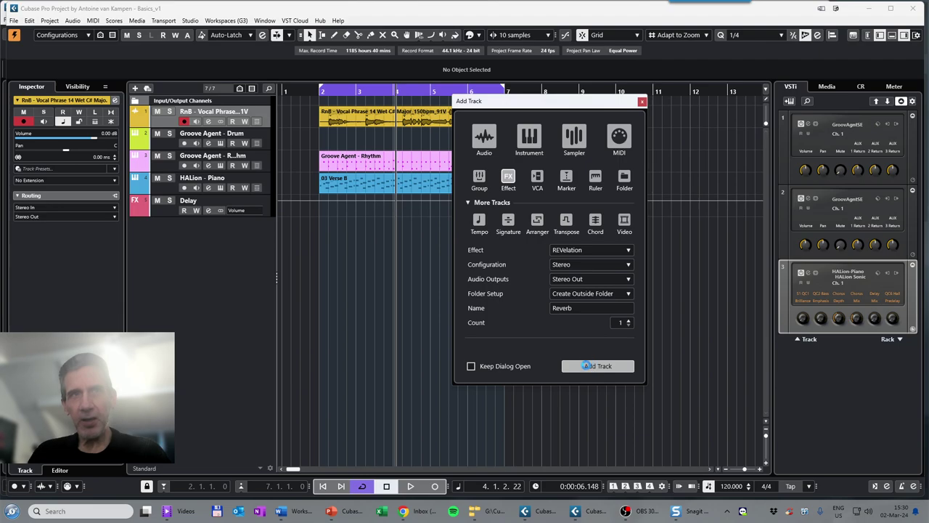
Move the Reverb track below the Delay track and give it the FX track colour.
left_click_drag(166, 147, 176, 245)
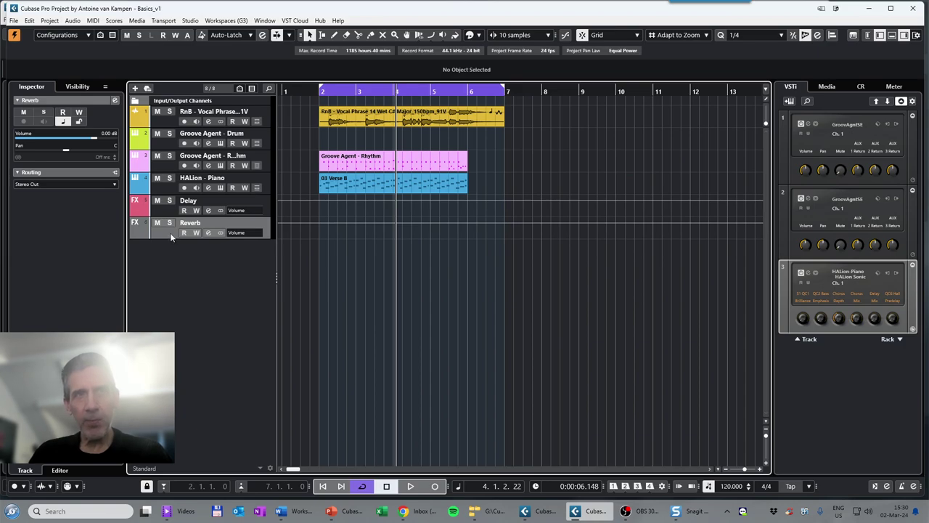
left_click(470, 37)
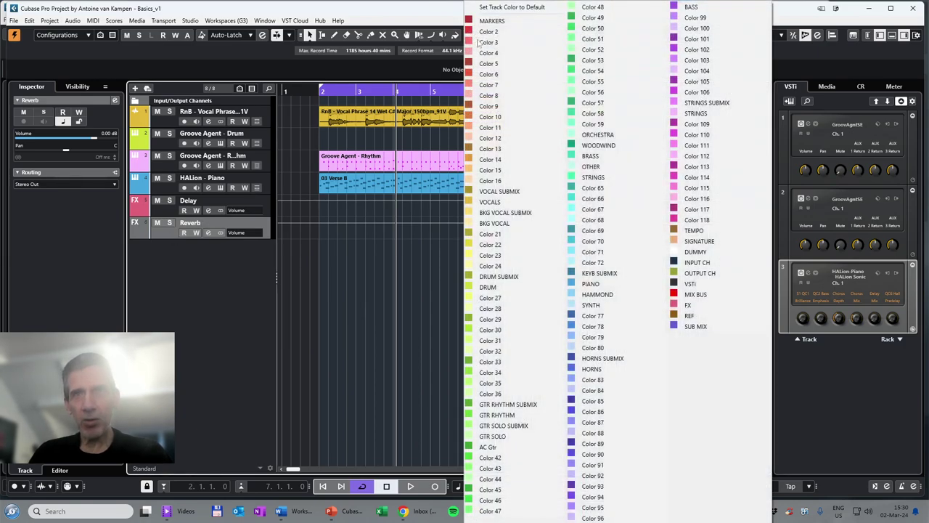
left_click(675, 308)
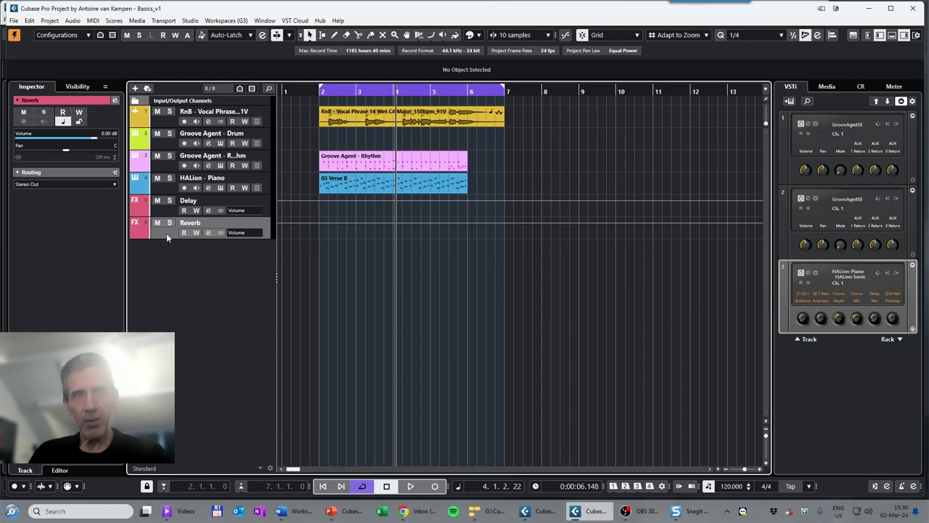
Assign the vocal channel's second send to the Reverb effect track, active at 0.00 gain, and close the channel settings.
left_click(161, 121)
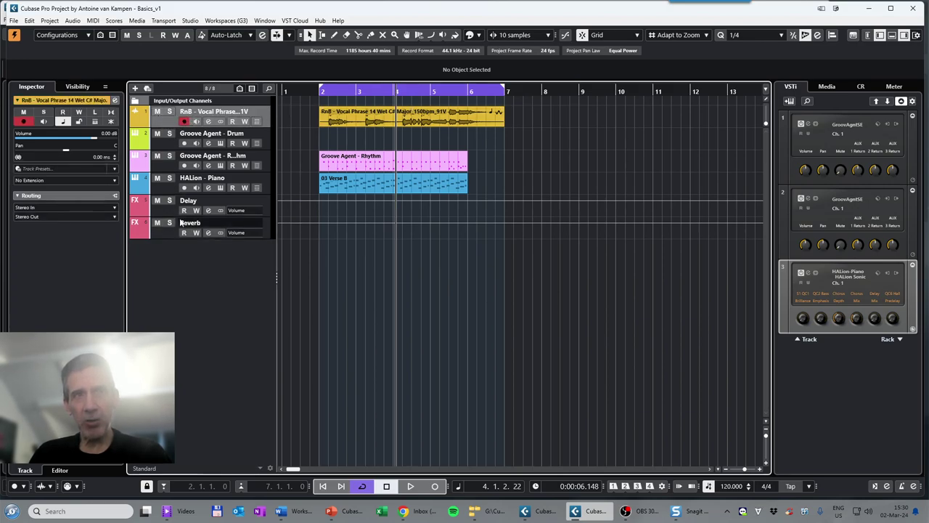
left_click(208, 122)
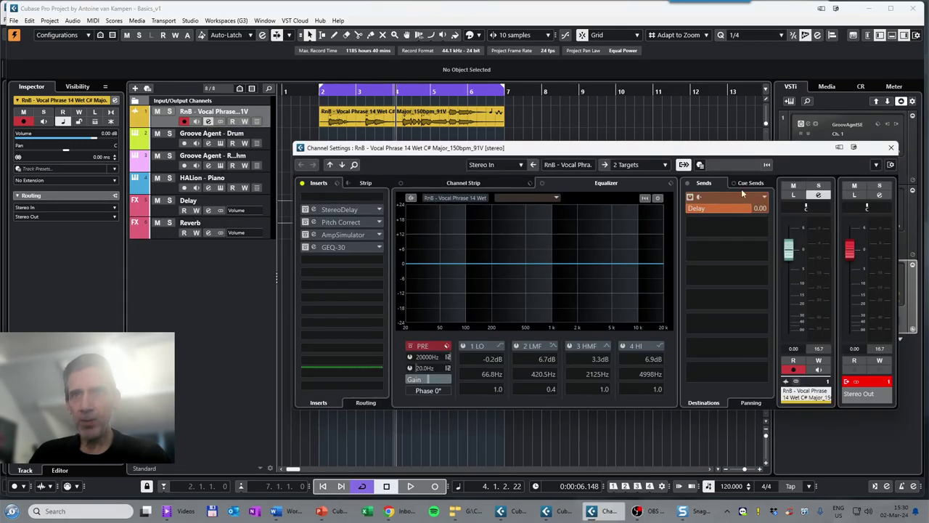
left_click(715, 227)
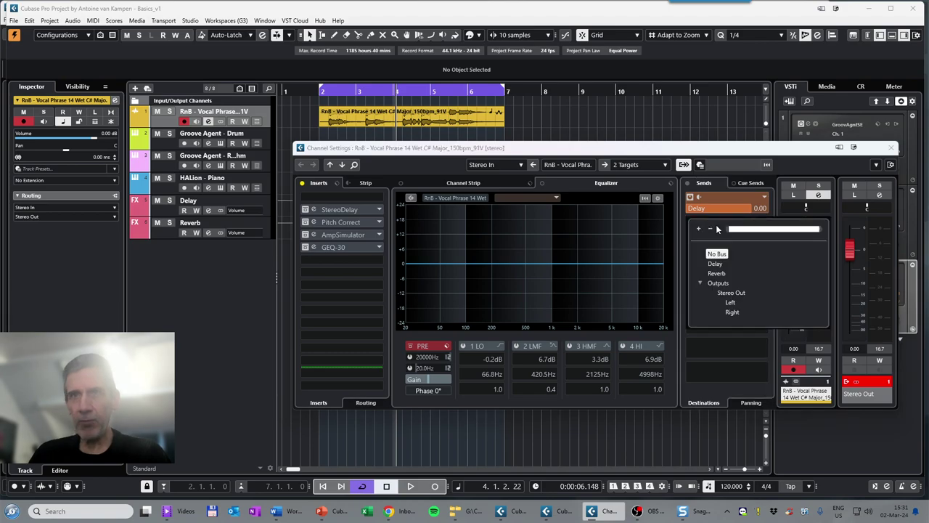
left_click(717, 274)
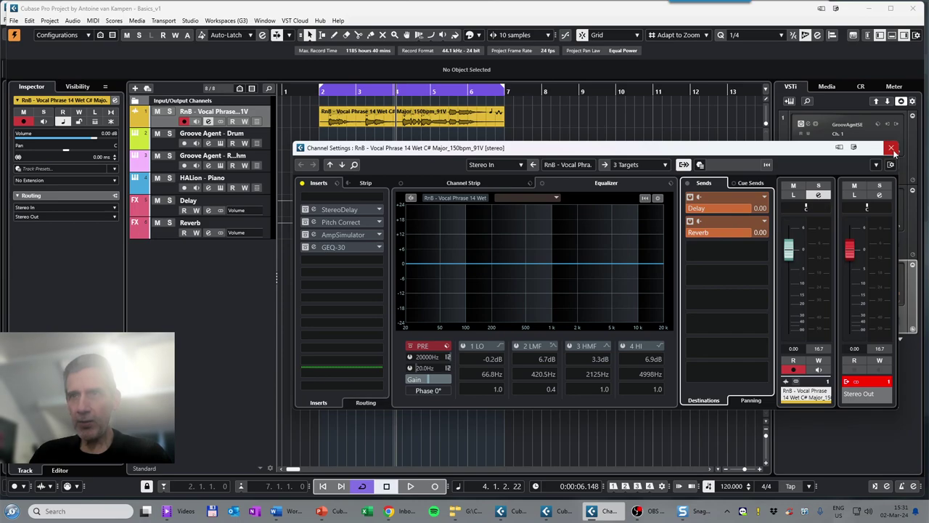
left_click(892, 148)
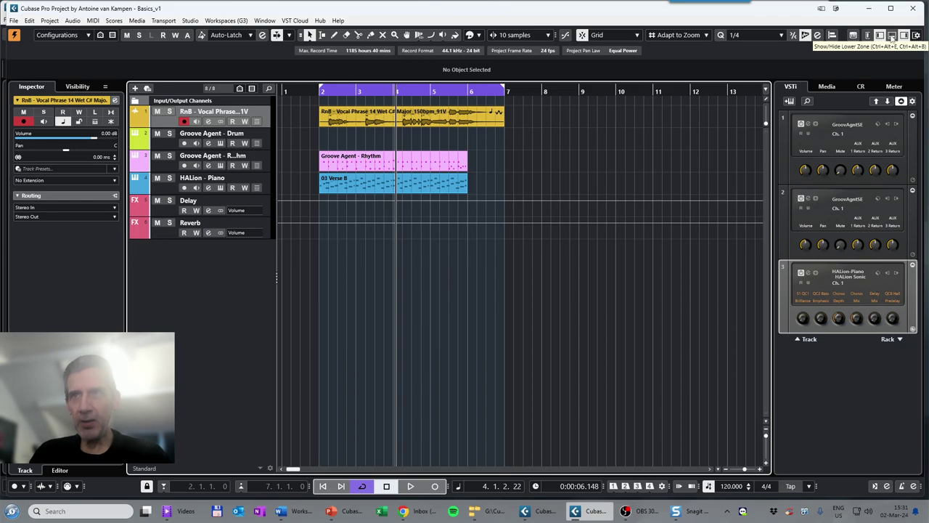
Show the mixer below the project, open the full MixConsole window and widen its channel strips.
left_click(892, 35)
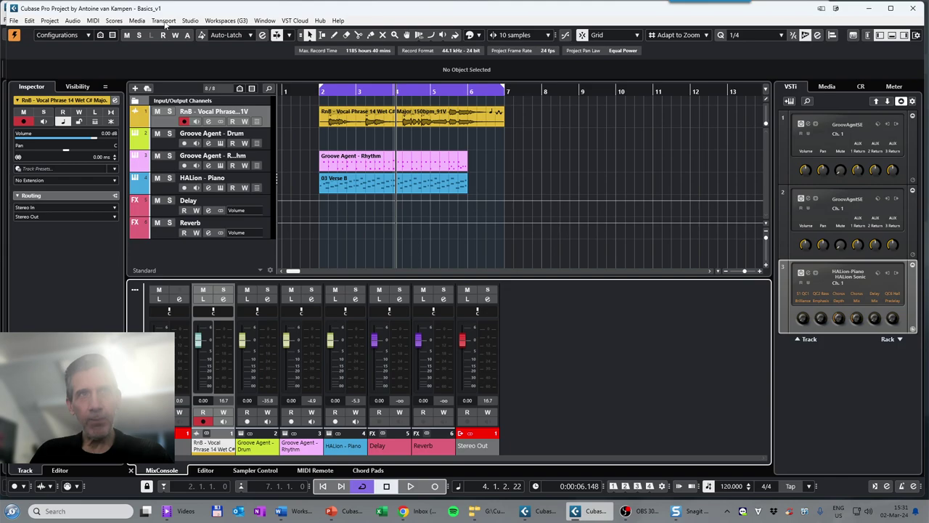
left_click(194, 24)
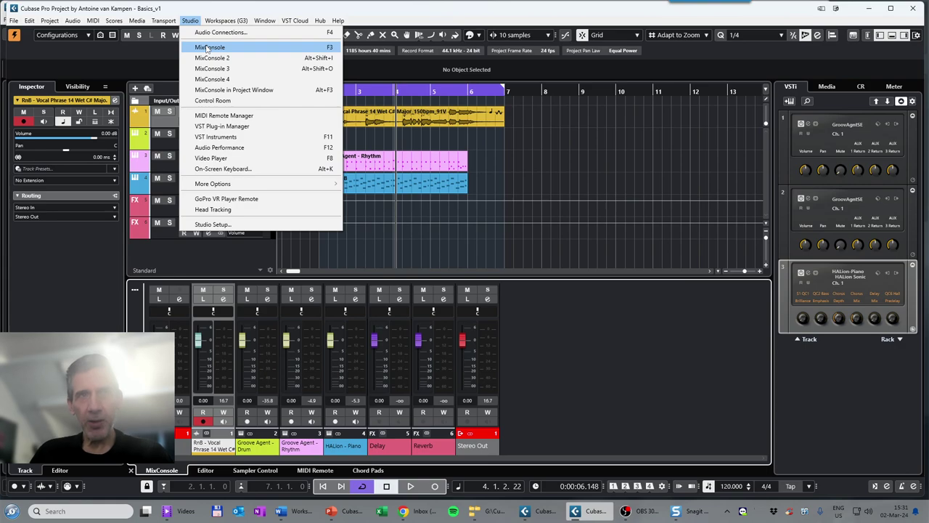
left_click(208, 47)
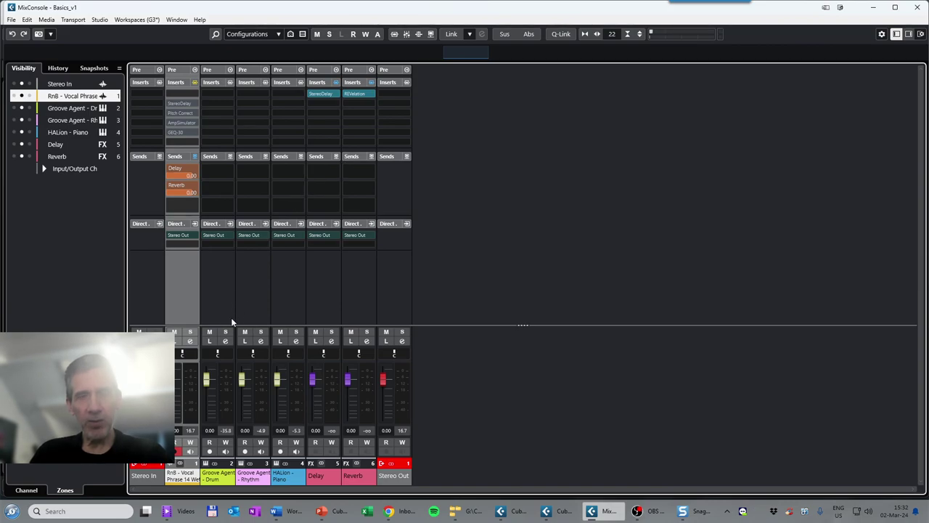
left_click(596, 35)
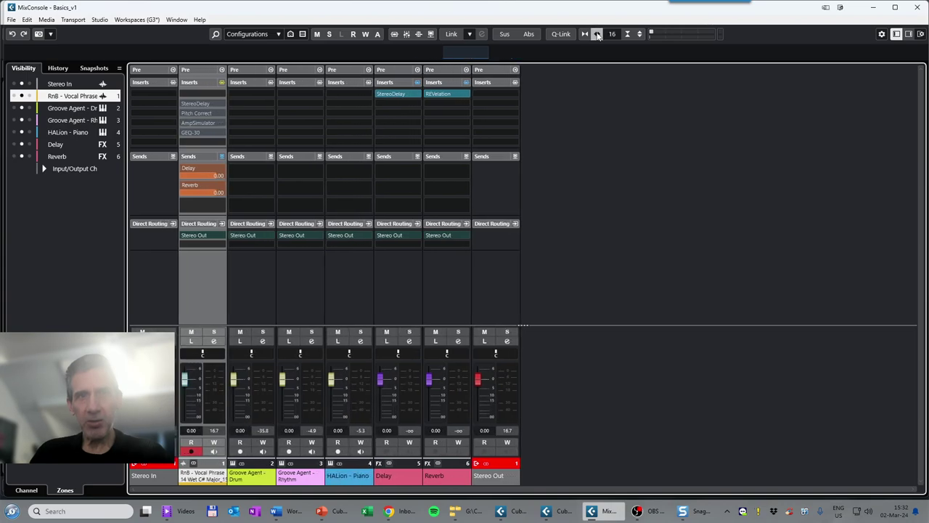
left_click(597, 36)
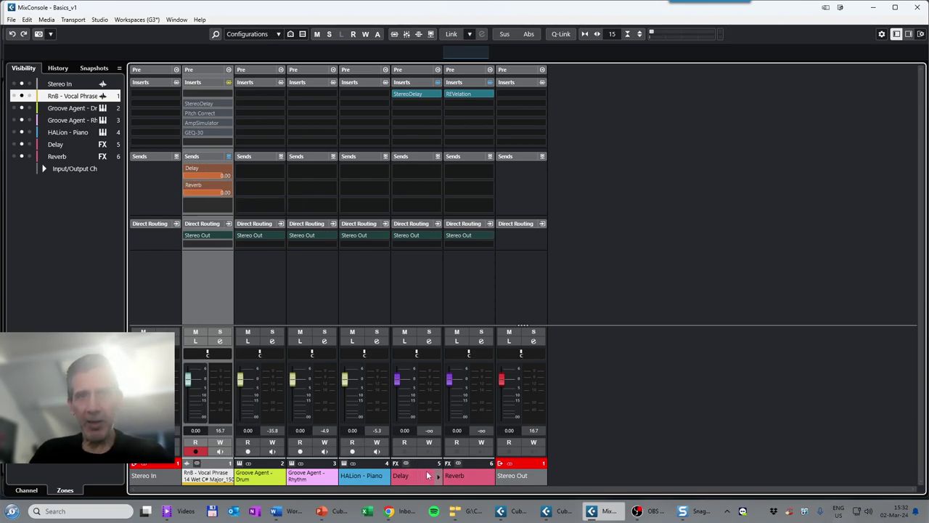
Examine the StereoDelay settings on the Delay channel's first insert, then close the plug-in editor.
left_click(412, 95)
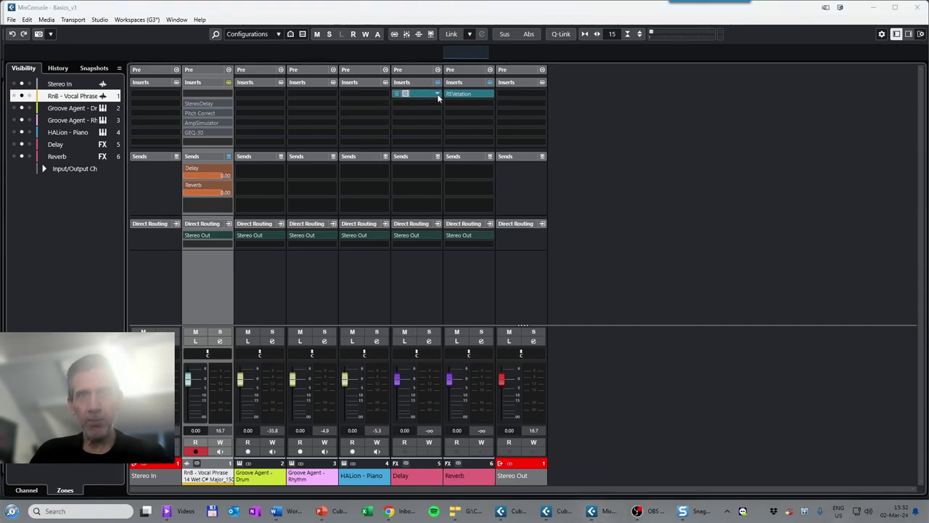
left_click_drag(928, 120, 472, 123)
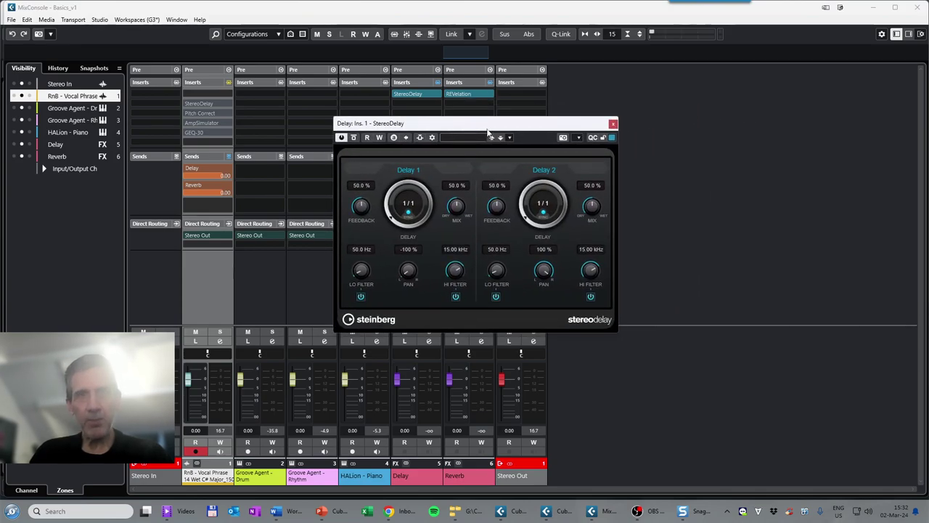
left_click_drag(491, 127, 432, 127)
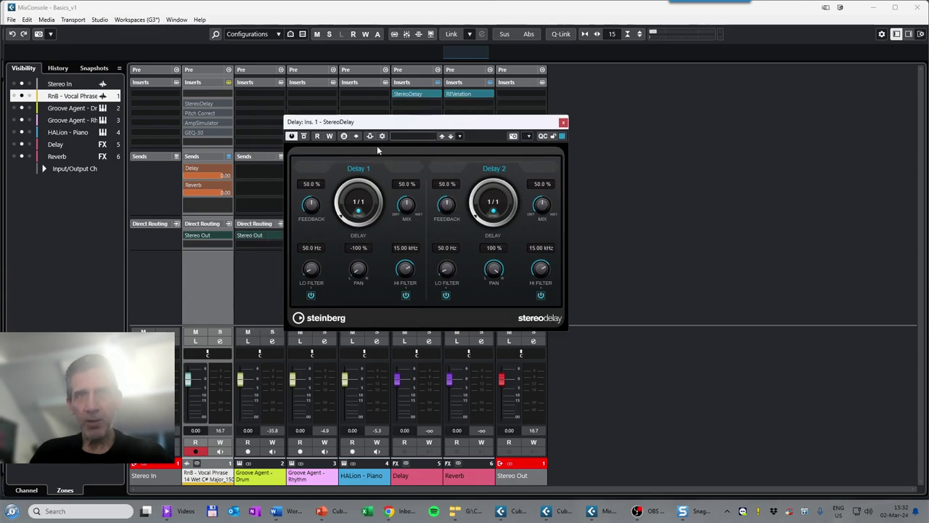
left_click(563, 121)
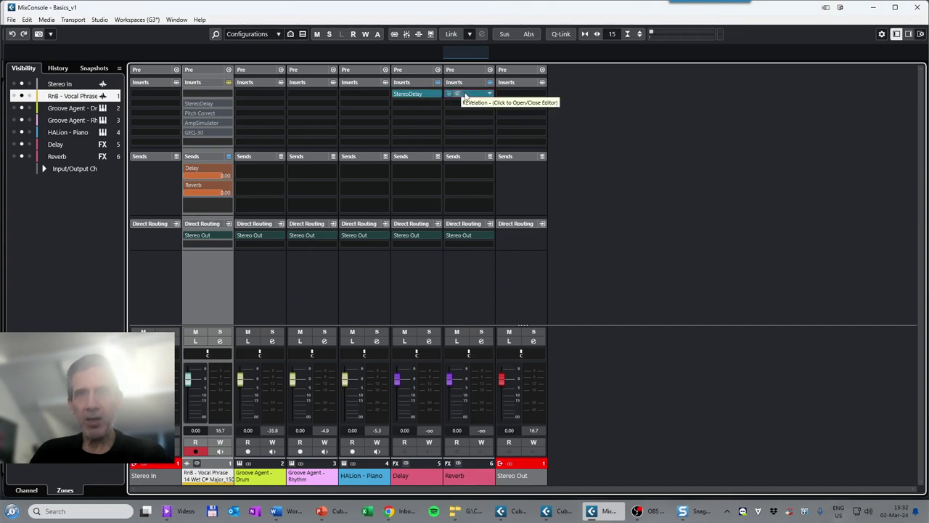
Load the Large Hall Natural preset into the Reverb channel's REVelation plug-in and close its editor.
left_click(465, 97)
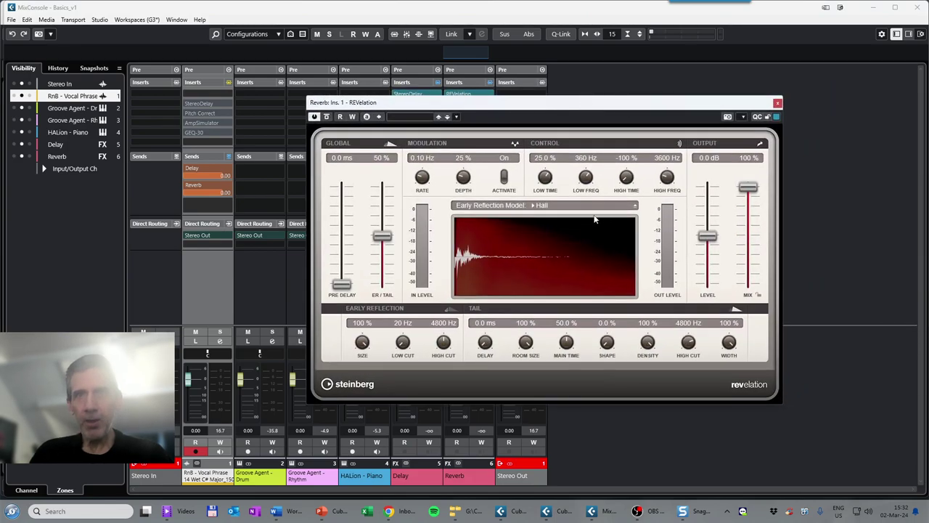
left_click(415, 116)
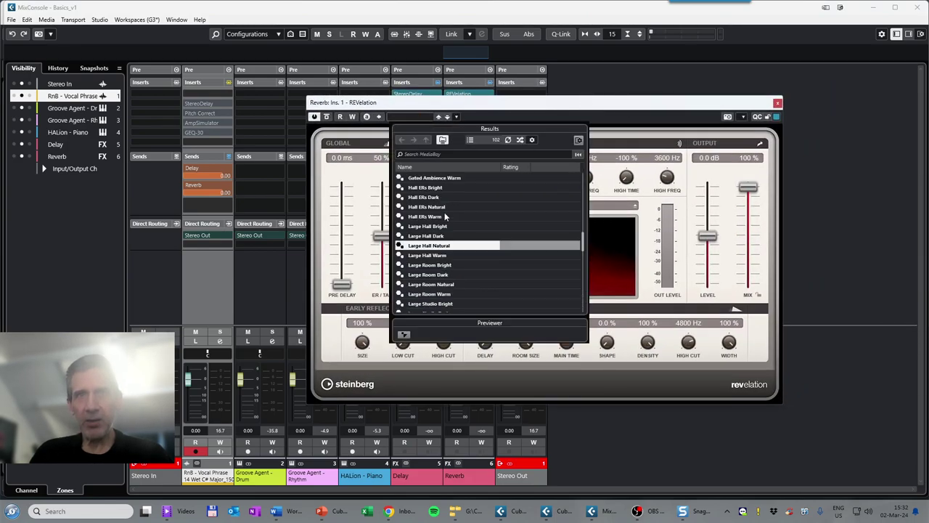
scroll(449, 265, "down", 2)
scroll(449, 266, "up", 1)
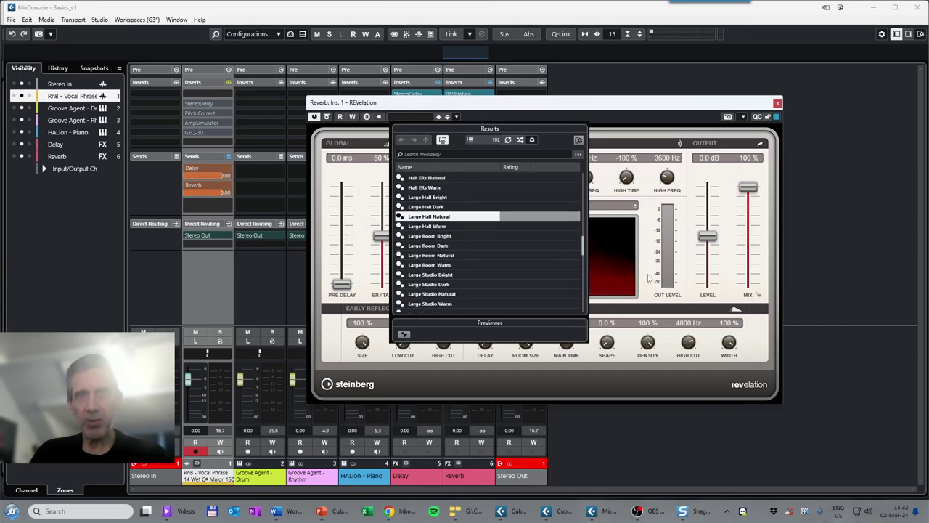
scroll(479, 238, "down", 10)
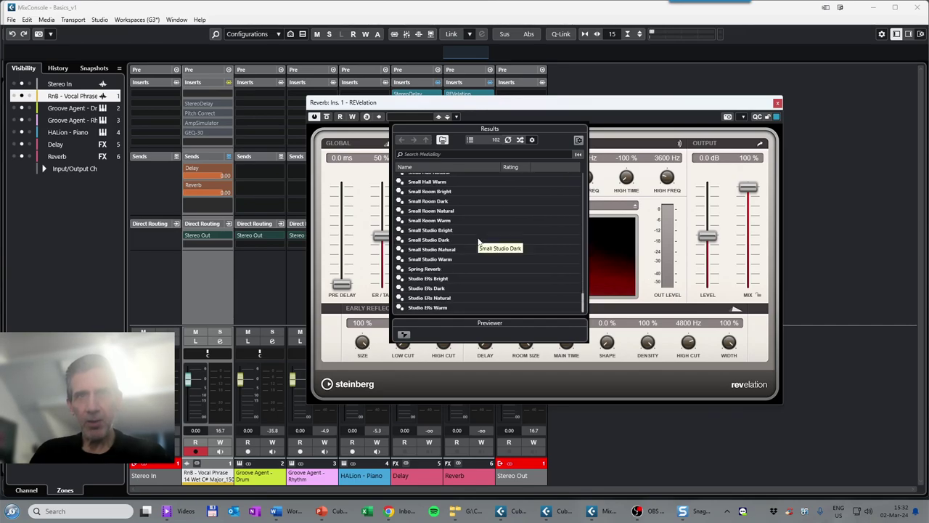
scroll(475, 236, "up", 6)
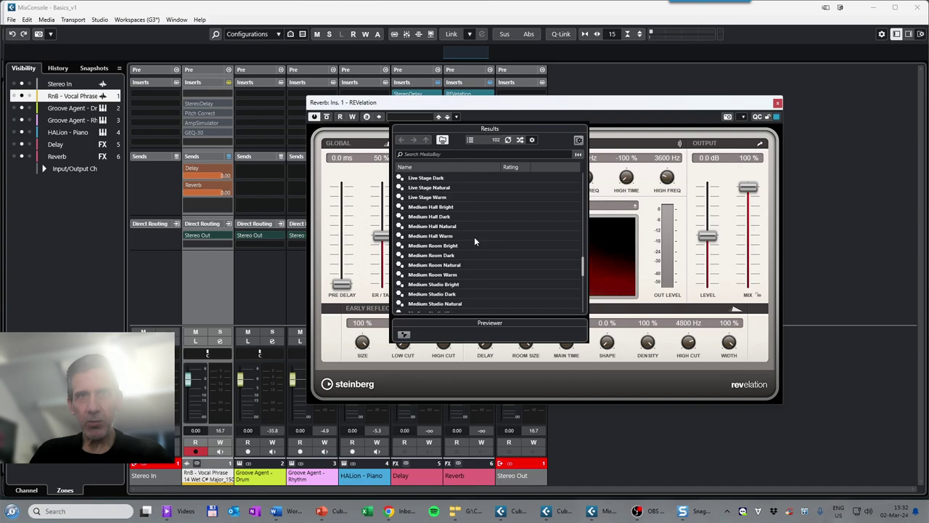
scroll(473, 237, "up", 6)
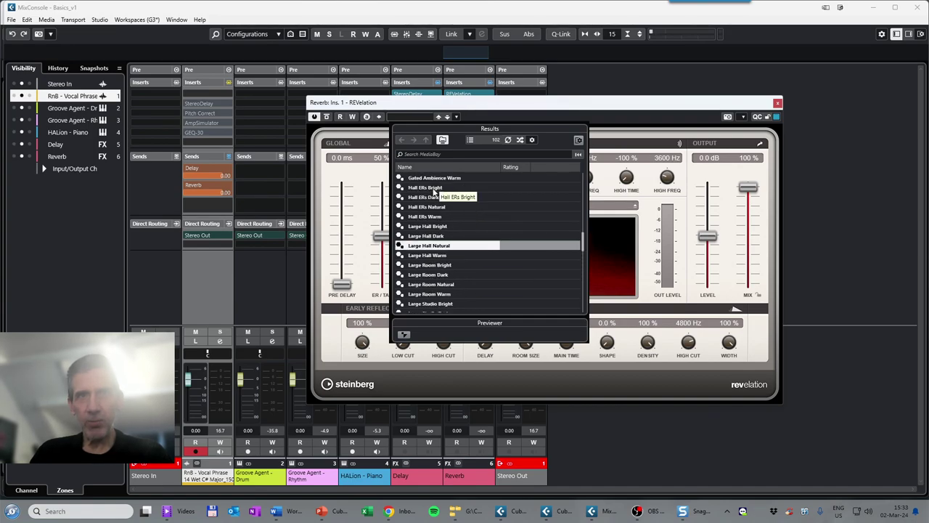
double_click(431, 248)
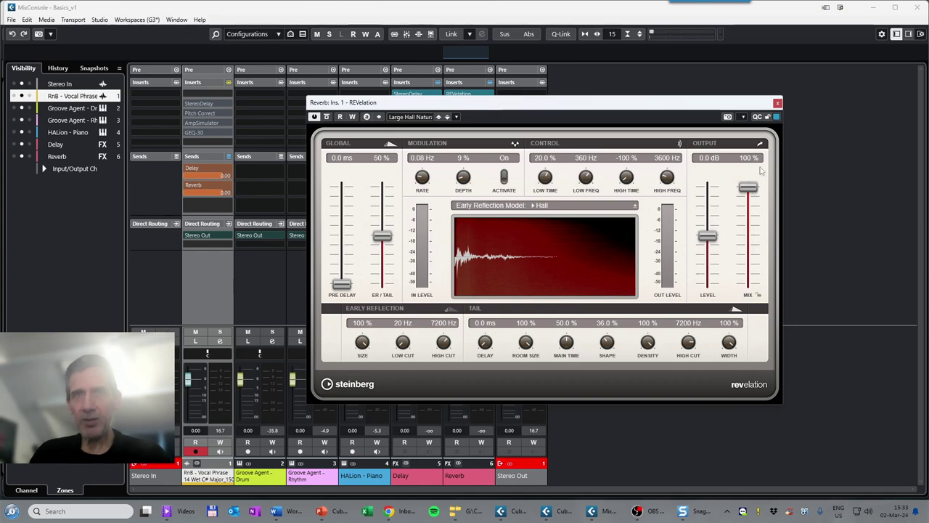
left_click(777, 103)
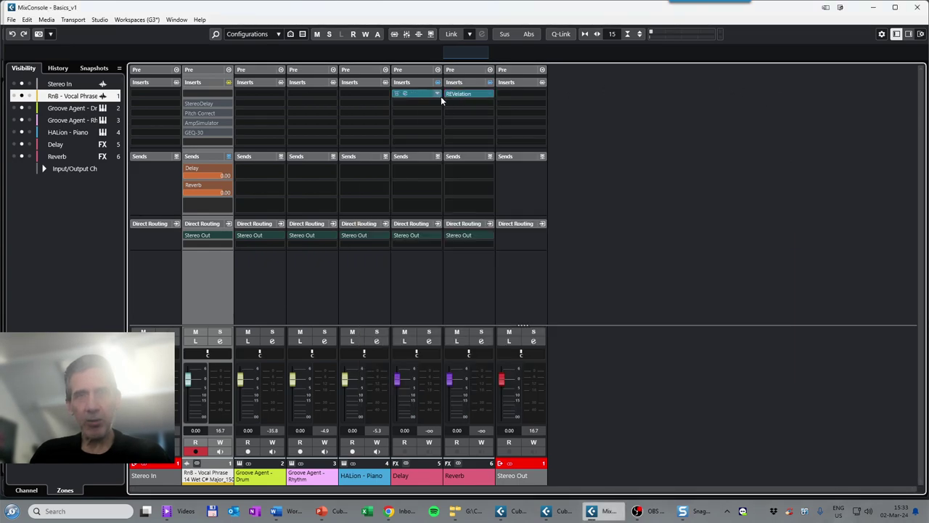
Set the mix of both Delay 1 and Delay 2 to 100% in the Delay channel's StereoDelay and close its editor.
left_click(406, 93)
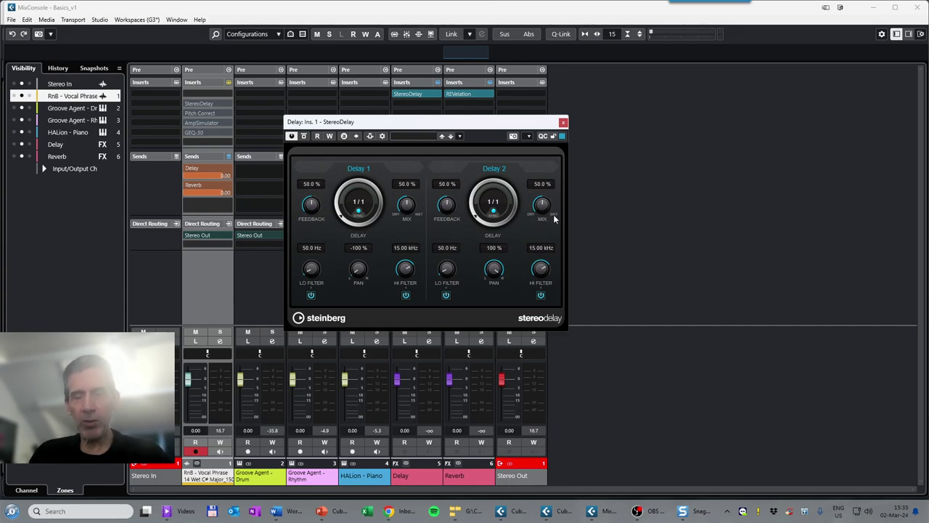
left_click_drag(544, 208, 539, 151)
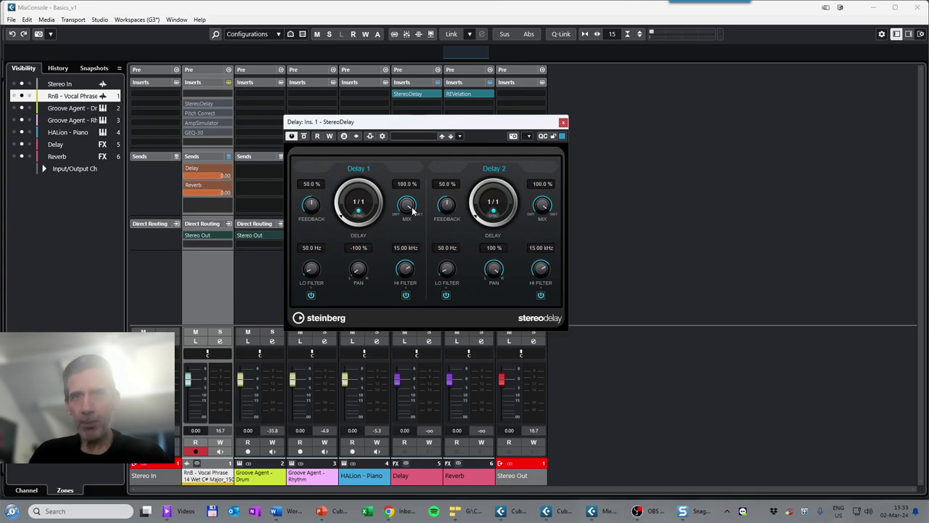
left_click_drag(468, 126, 473, 120)
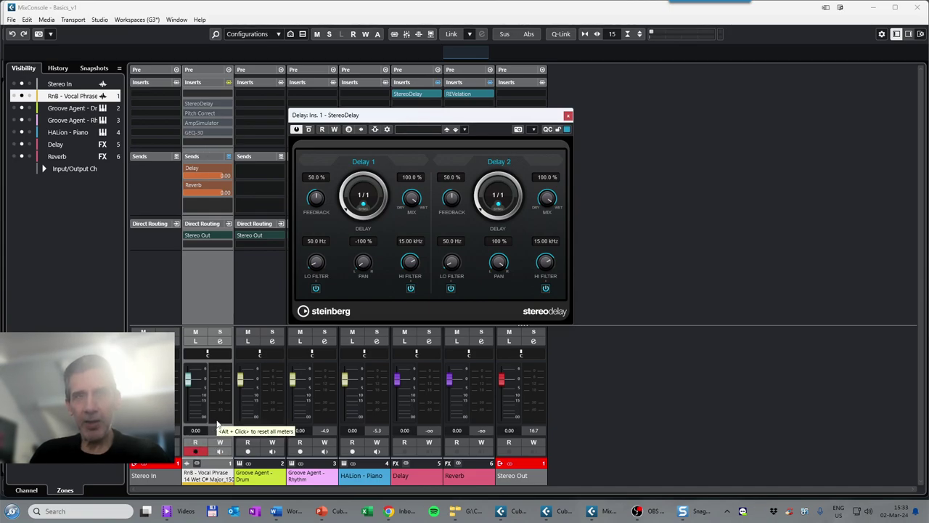
left_click(568, 116)
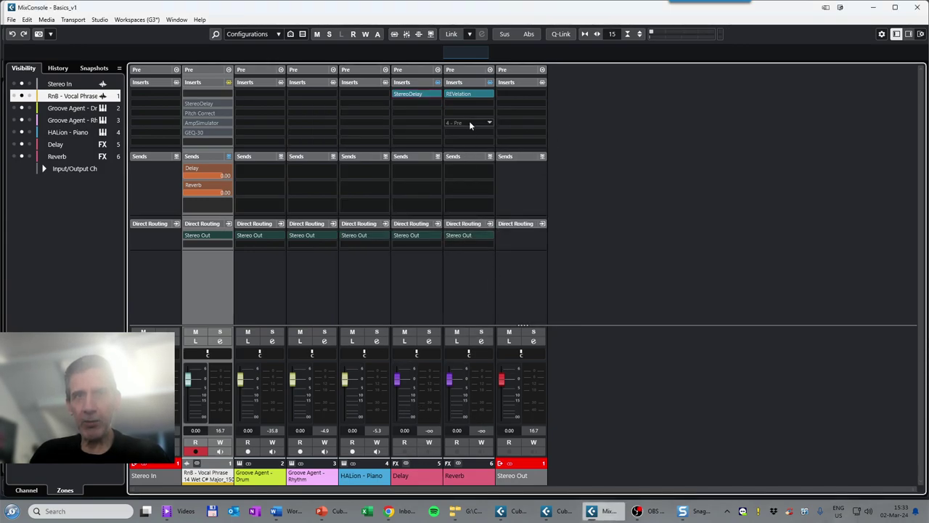
Check the mix settings in the StereoDelay and REVelation editors of the two effect channels, then close both editors.
left_click(414, 96)
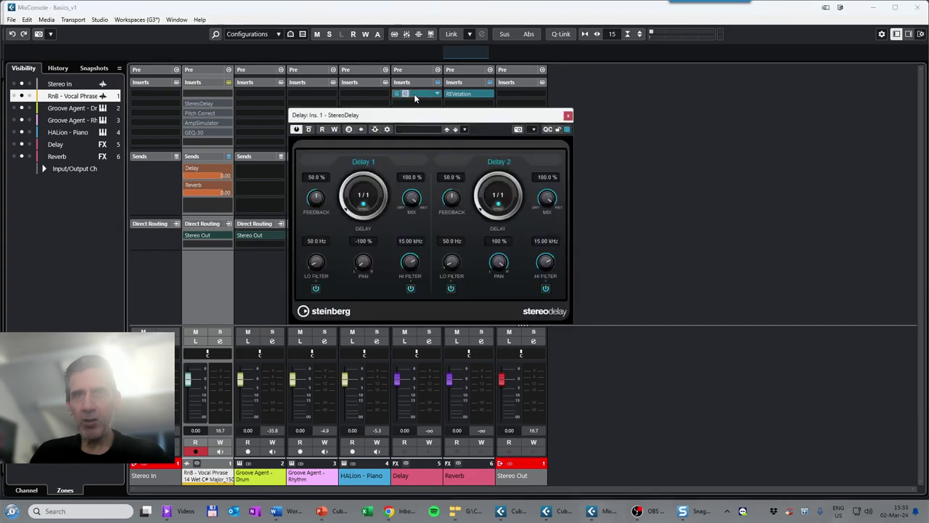
left_click(469, 94)
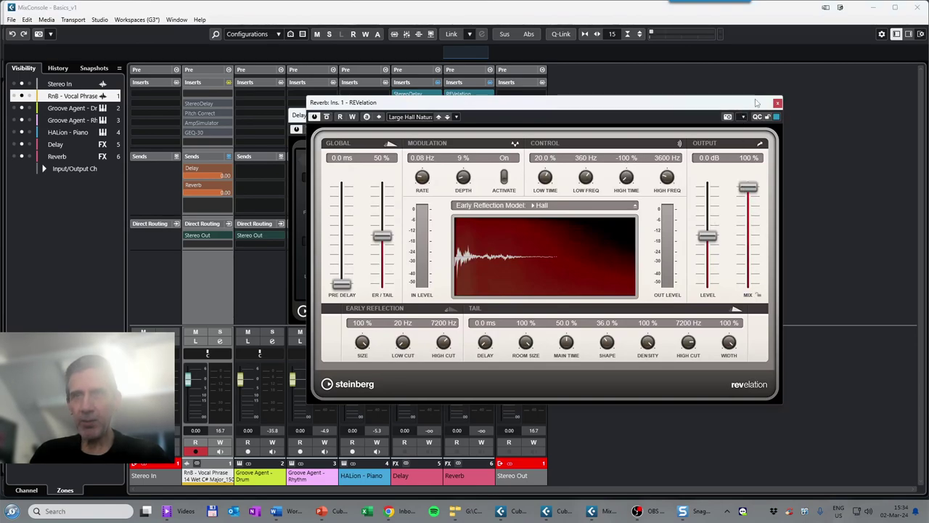
left_click(777, 103)
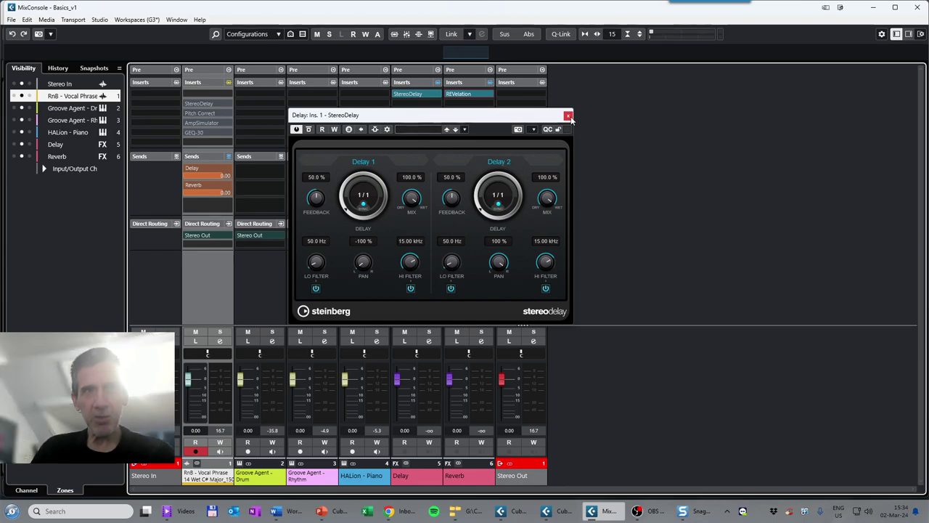
left_click(569, 116)
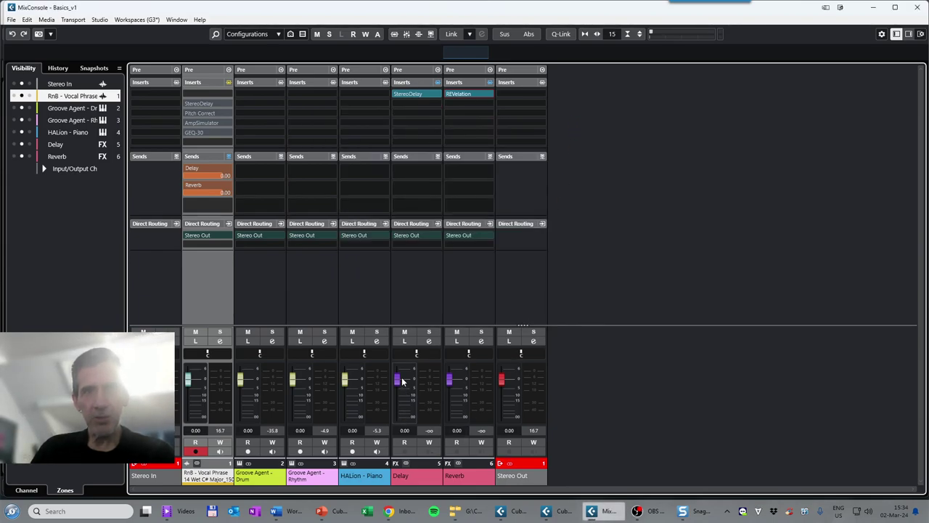
Pull the Delay and Reverb channel faders all the way down to -oo and close the MixConsole window.
left_click_drag(402, 381, 402, 418)
left_click_drag(462, 375, 462, 418)
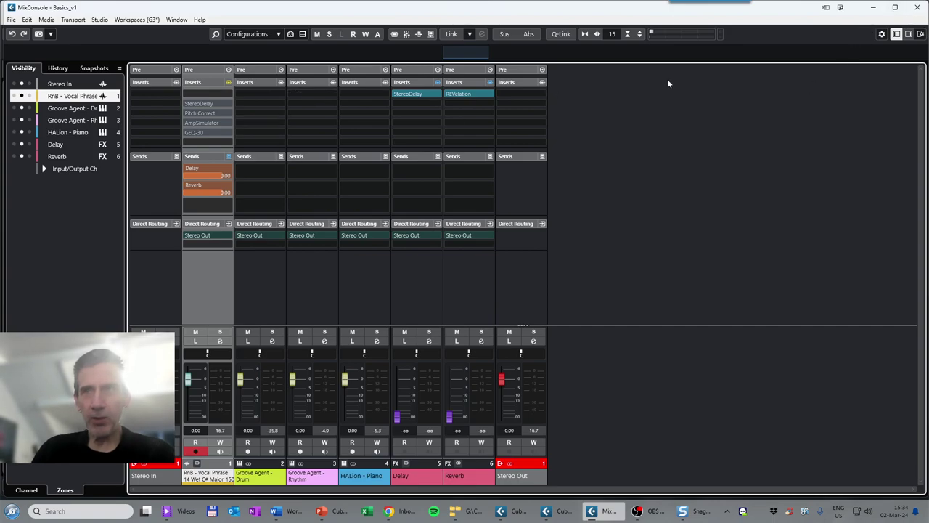
left_click(919, 8)
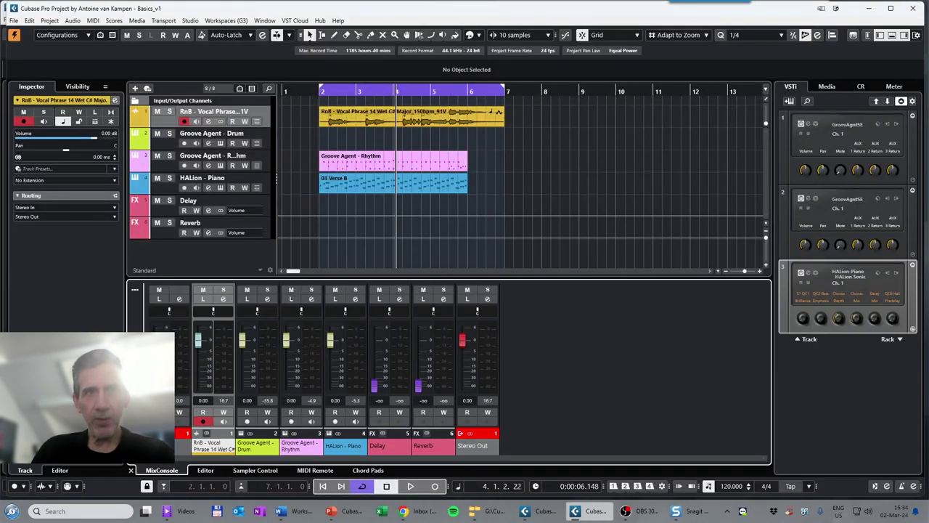
Check the insert effects of the mixer channels, then play the project with the Delay and Reverb faders down.
left_click(136, 360)
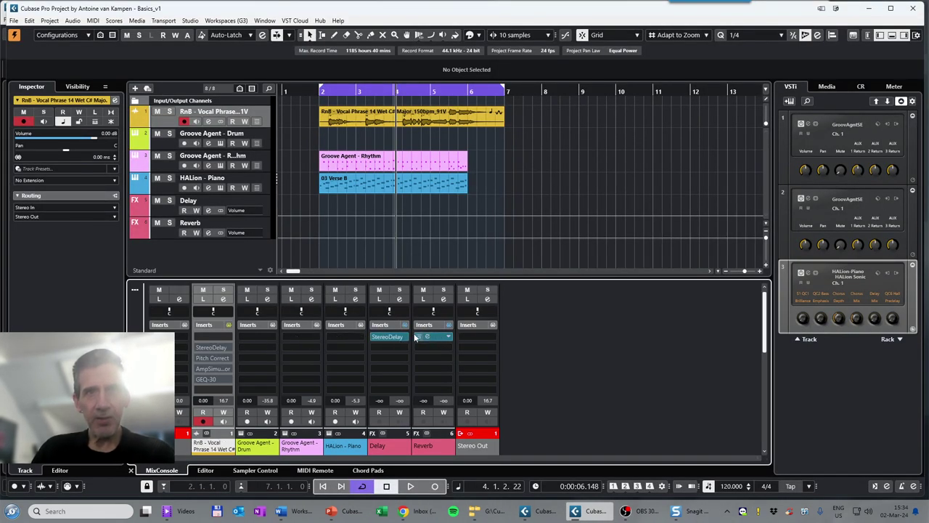
left_click(136, 361)
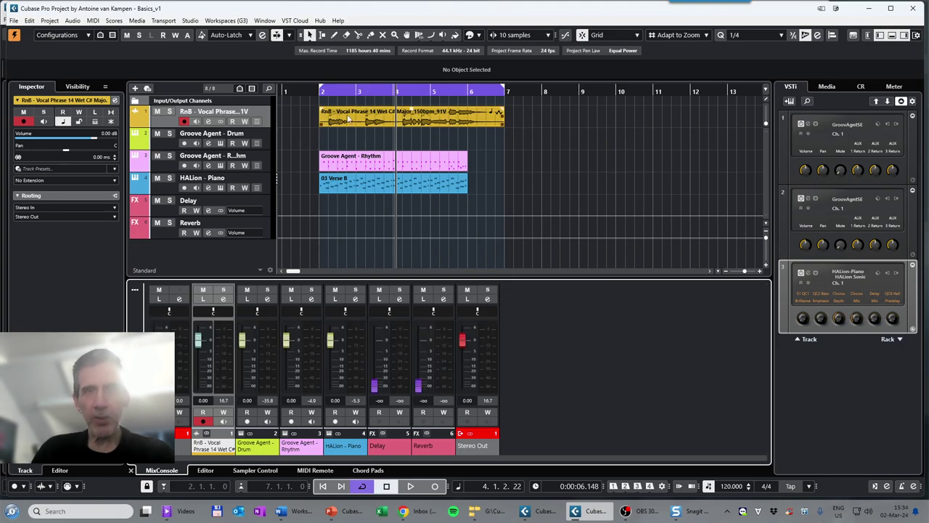
left_click(410, 485)
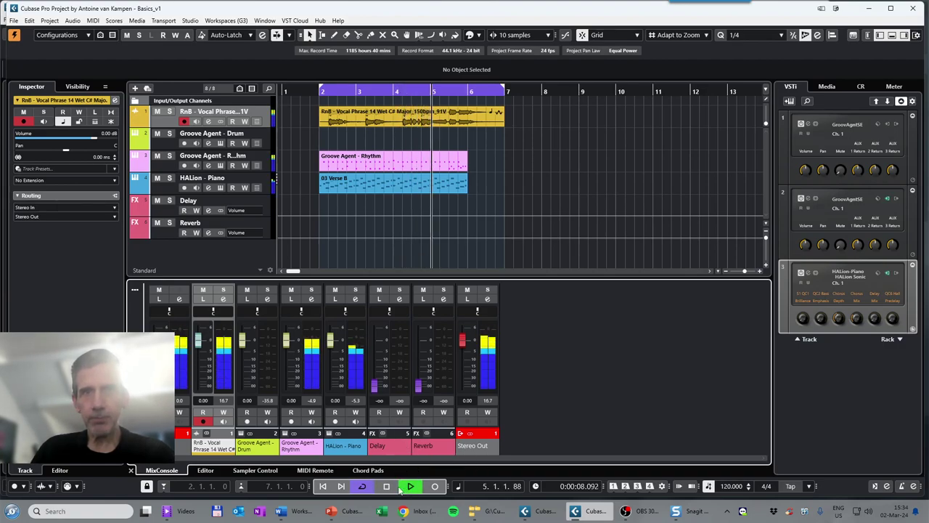
left_click(392, 489)
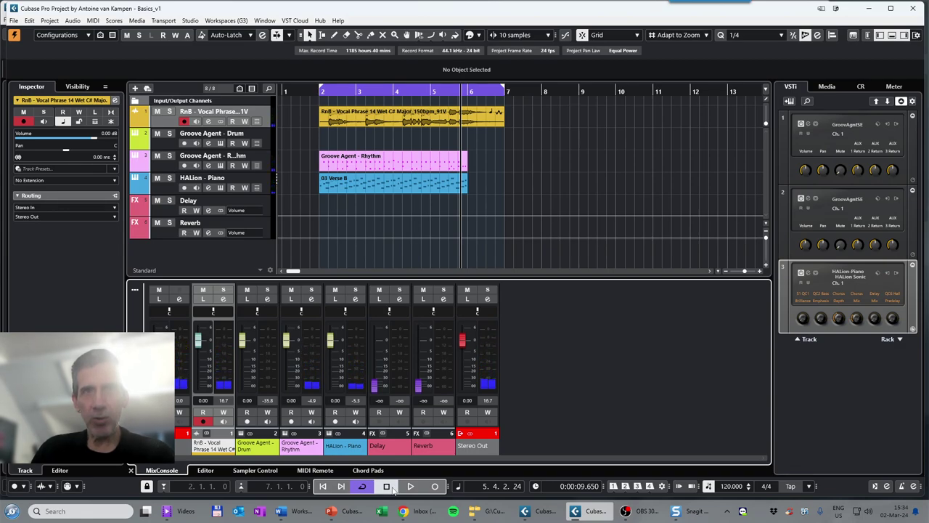
Activate the StereoDelay insert on the RnB vocal channel and play the project to hear the insert effect.
left_click(209, 121)
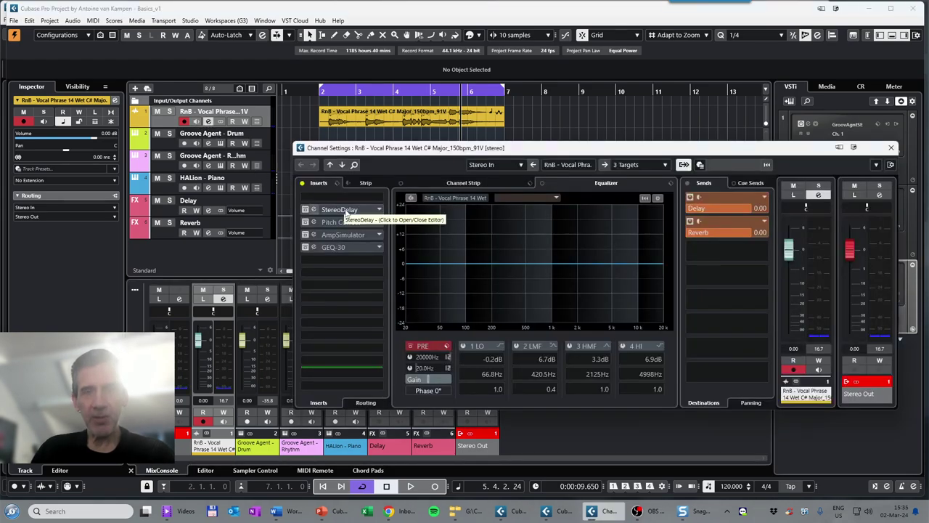
left_click(305, 210)
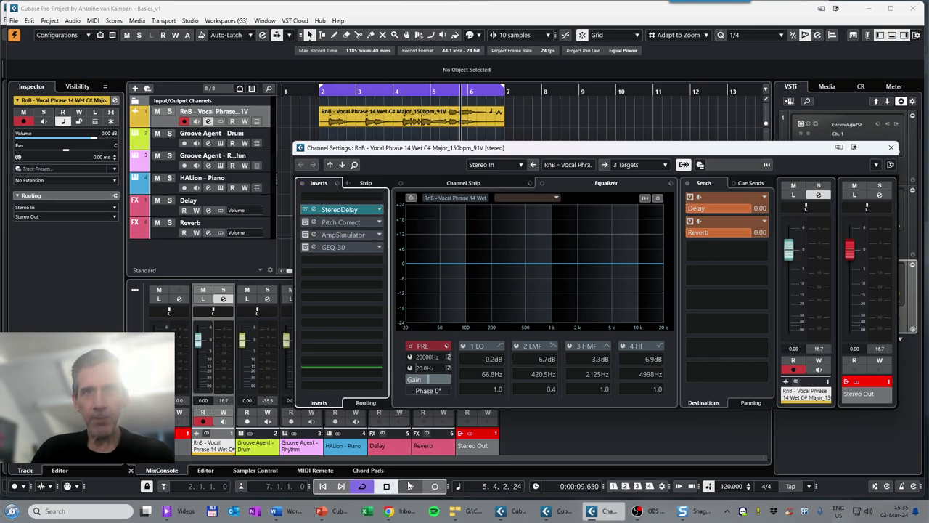
left_click(410, 487)
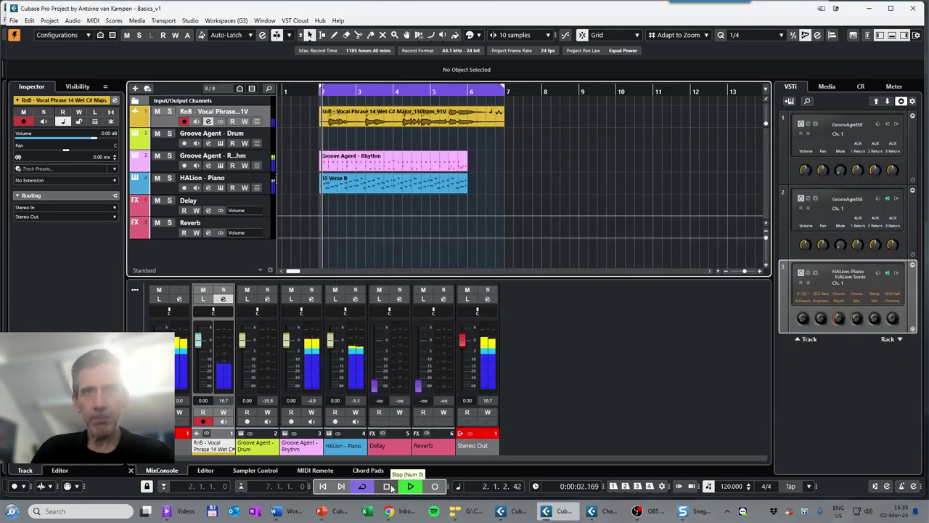
left_click(390, 486)
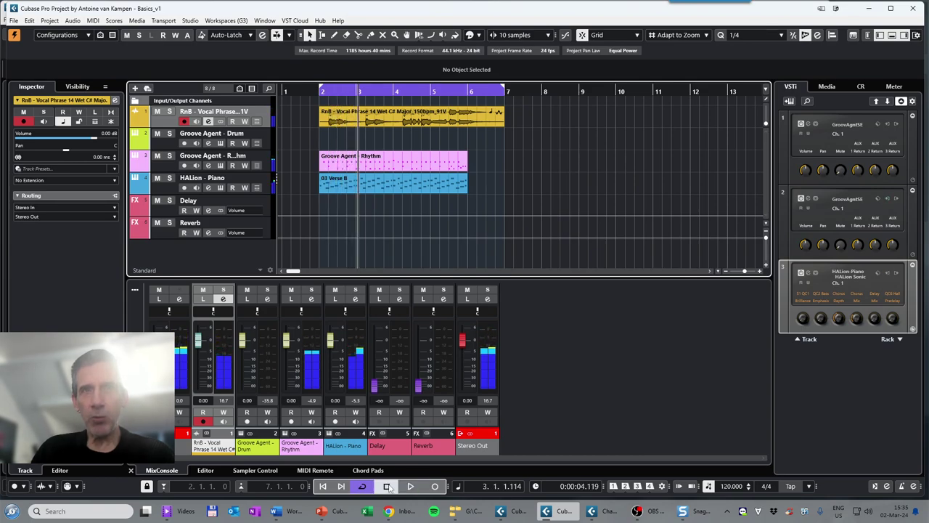
Bypass the StereoDelay insert on the RnB vocal channel again and close its channel settings.
left_click(208, 122)
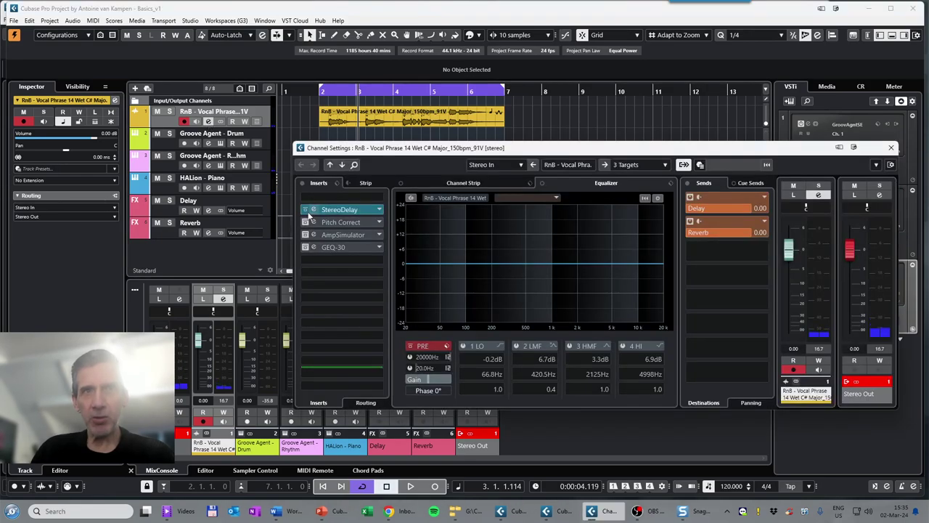
left_click(306, 210)
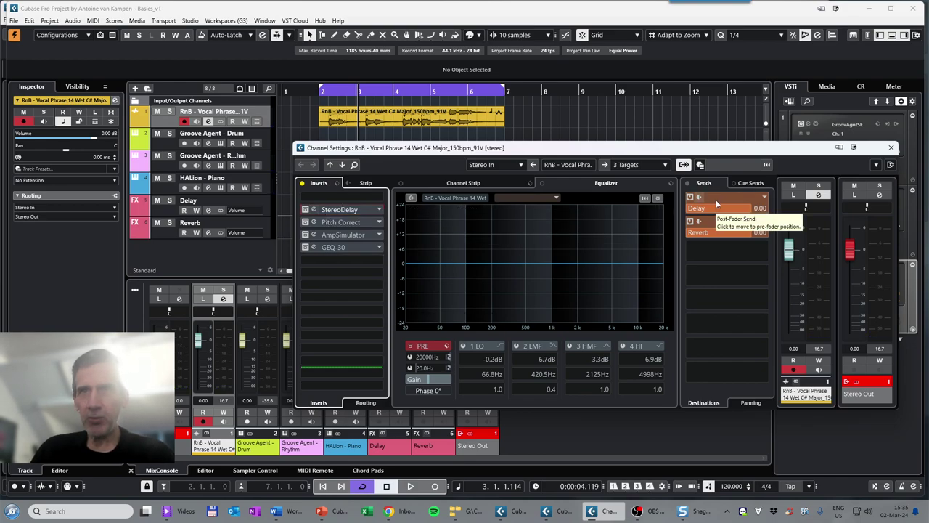
left_click(889, 149)
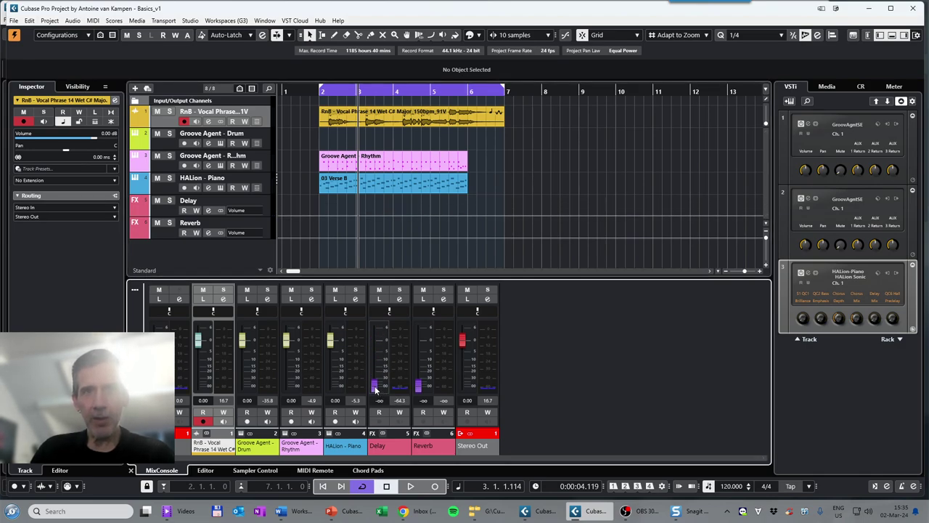
Raise the Delay channel fader to about 0 dB, audition the project, and pan the Delay channel to the left side.
left_click_drag(375, 390, 379, 344)
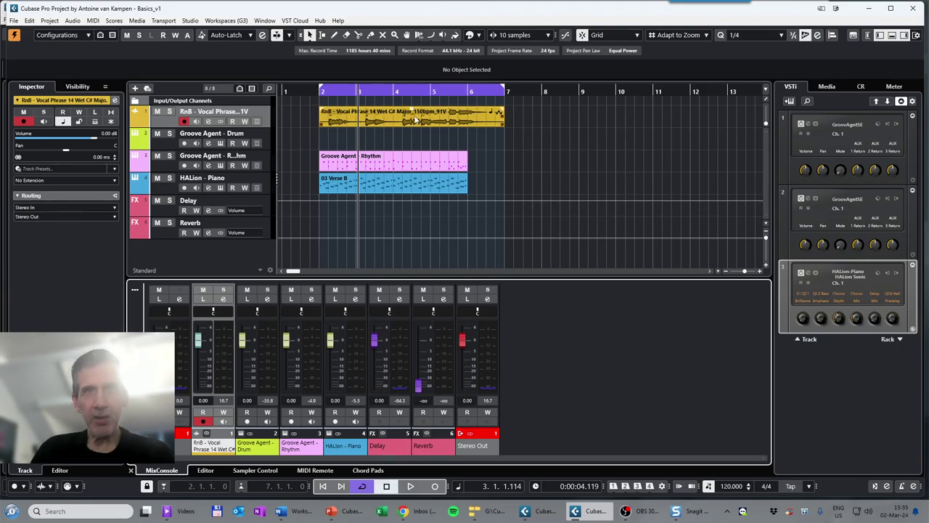
left_click(408, 486)
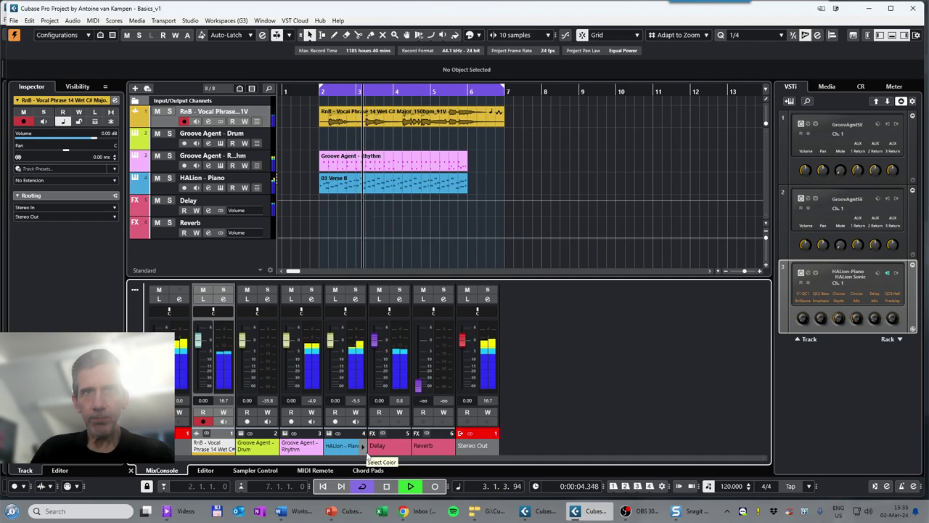
left_click(386, 486)
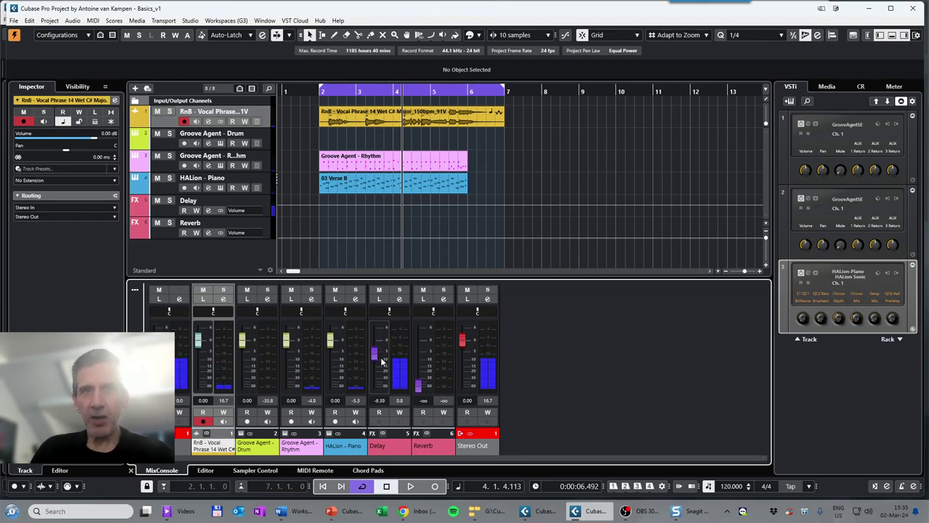
mouse_move(375, 341)
left_mouse_down()
mouse_move(376, 387)
mouse_move(375, 342)
mouse_move(385, 390)
mouse_move(379, 343)
left_mouse_up()
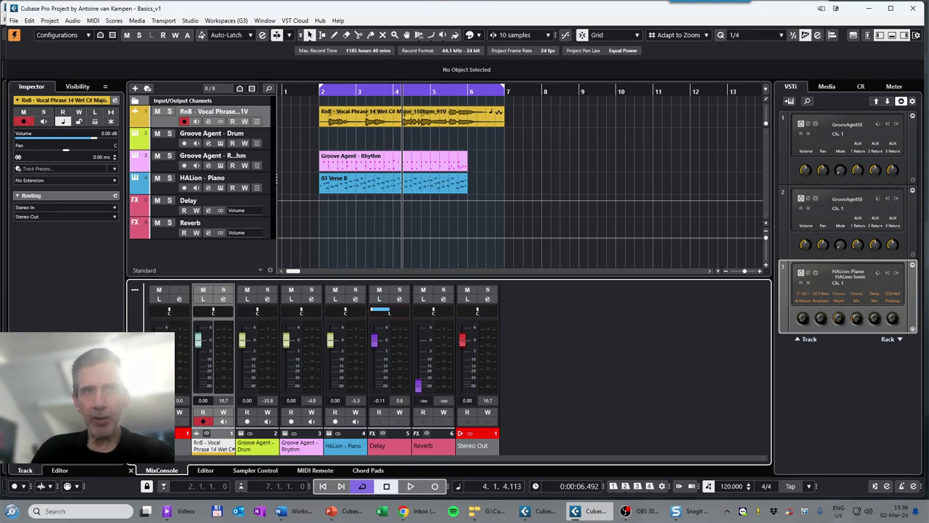
Load the Long Vocal Line preset into the Delay channel's StereoDelay, close its editor, and return the mixer to the fader view.
left_click(135, 369)
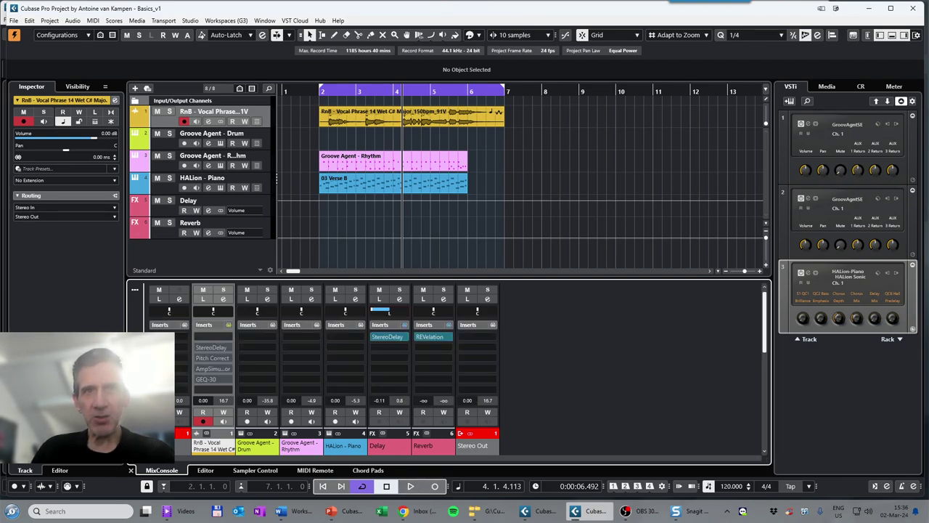
left_click(390, 337)
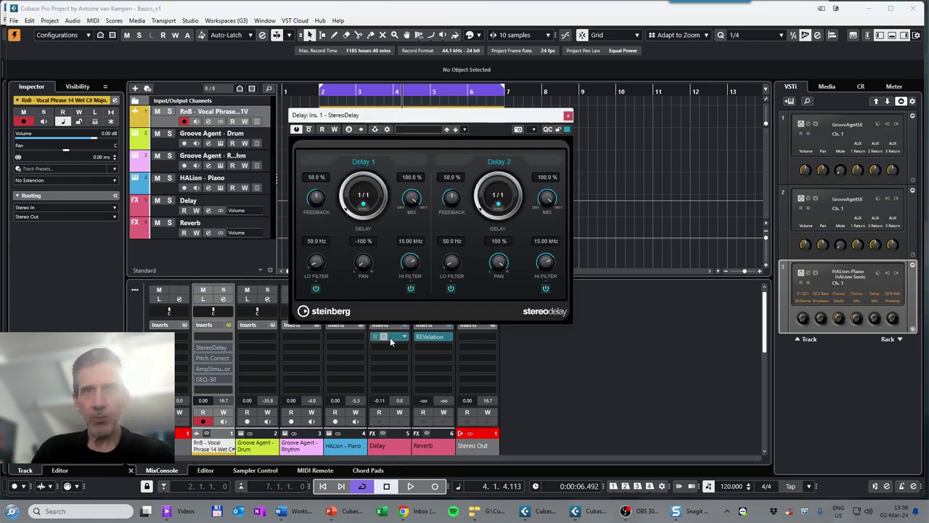
left_click(415, 133)
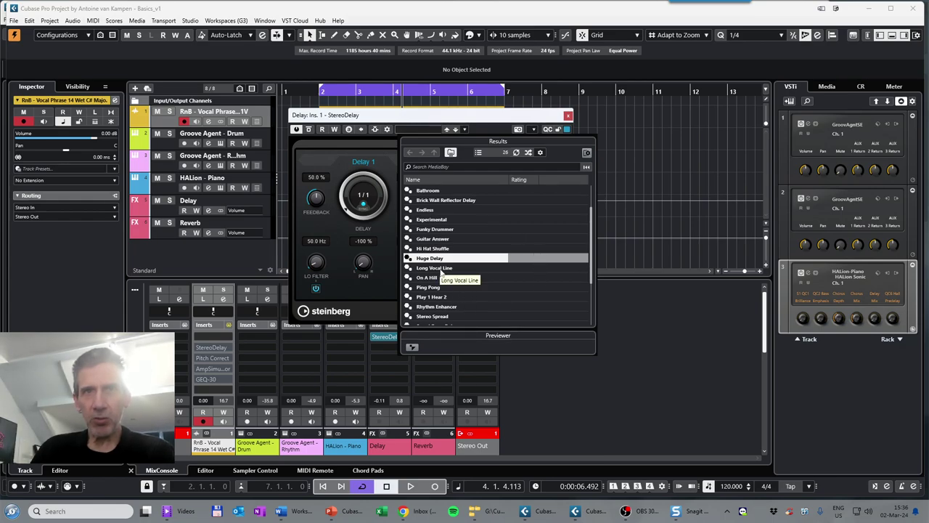
double_click(435, 268)
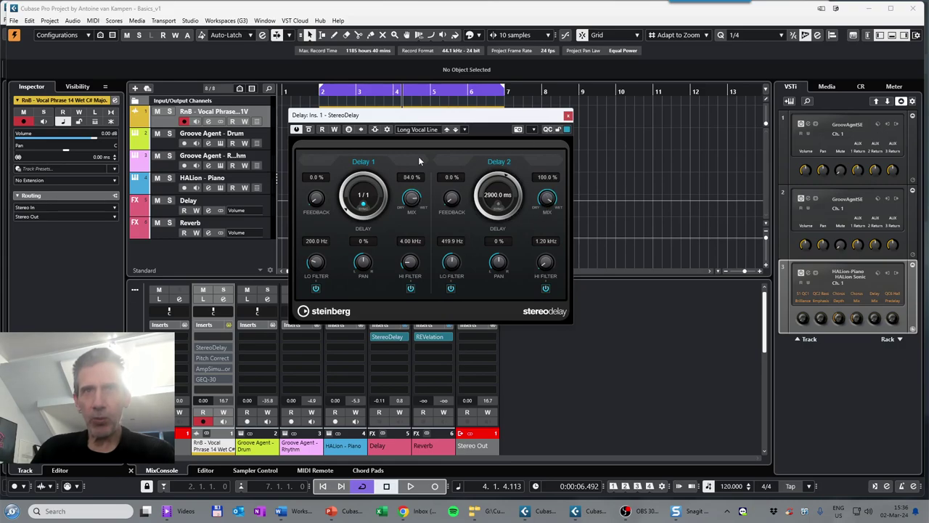
left_click(567, 115)
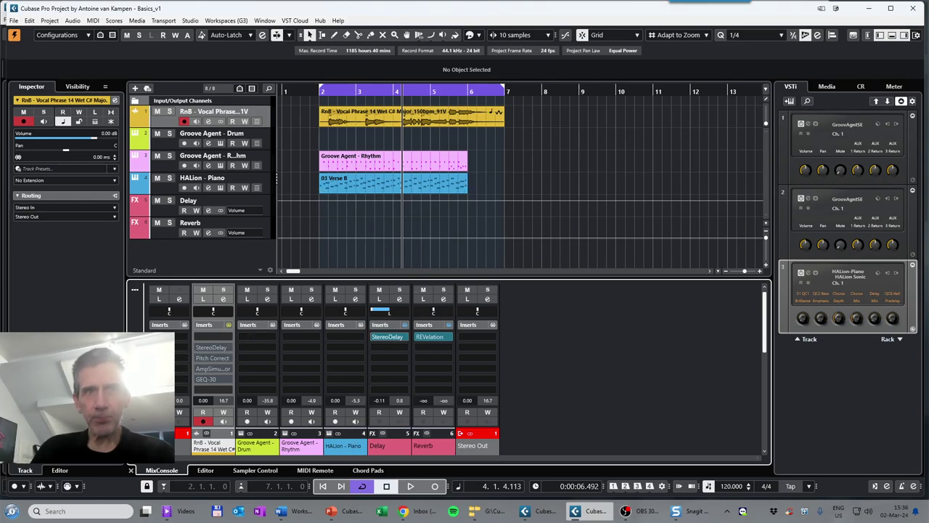
left_click(135, 352)
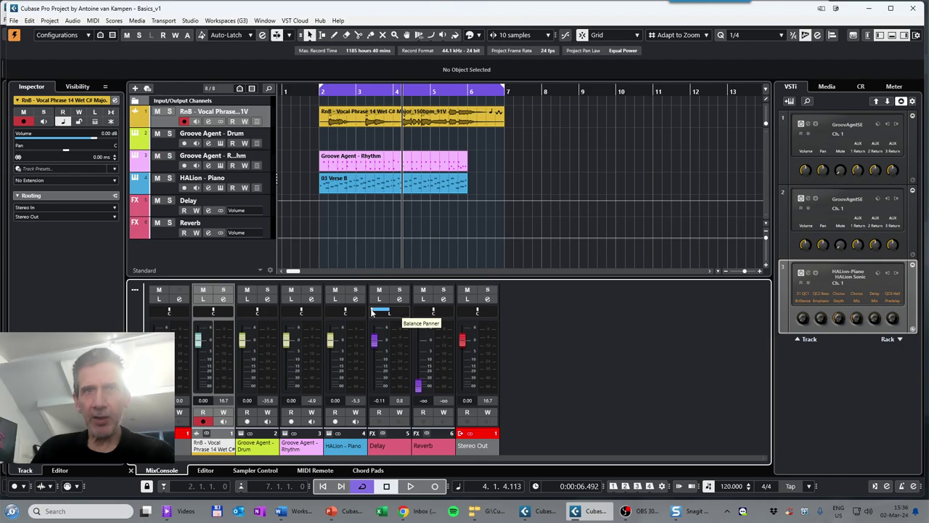
Play the project with the panned delay, then centre the Delay channel's balance and pull its fader down to -oo.
left_click(409, 486)
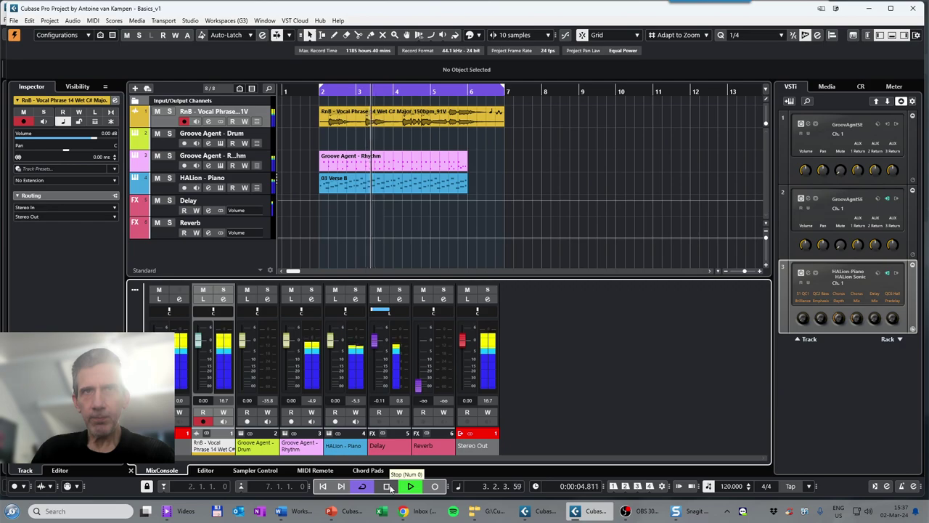
left_click(388, 486)
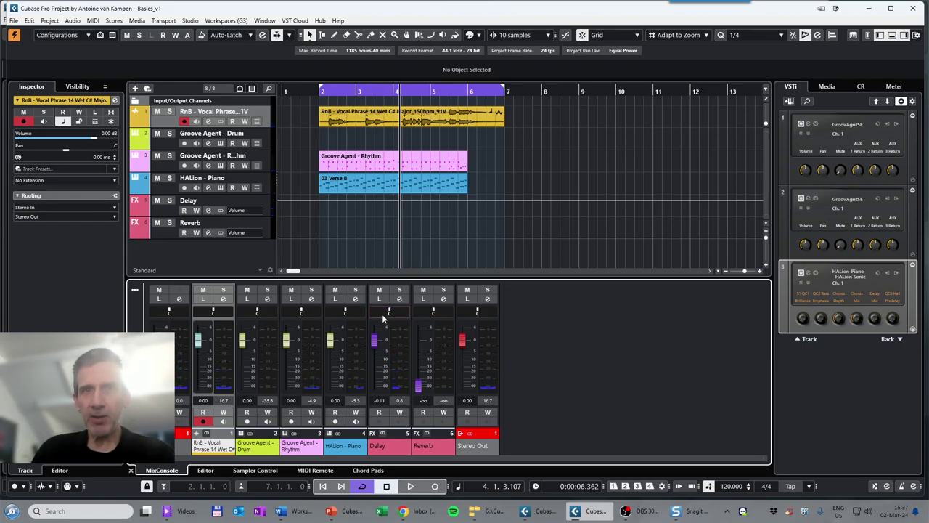
left_click_drag(375, 340, 388, 397)
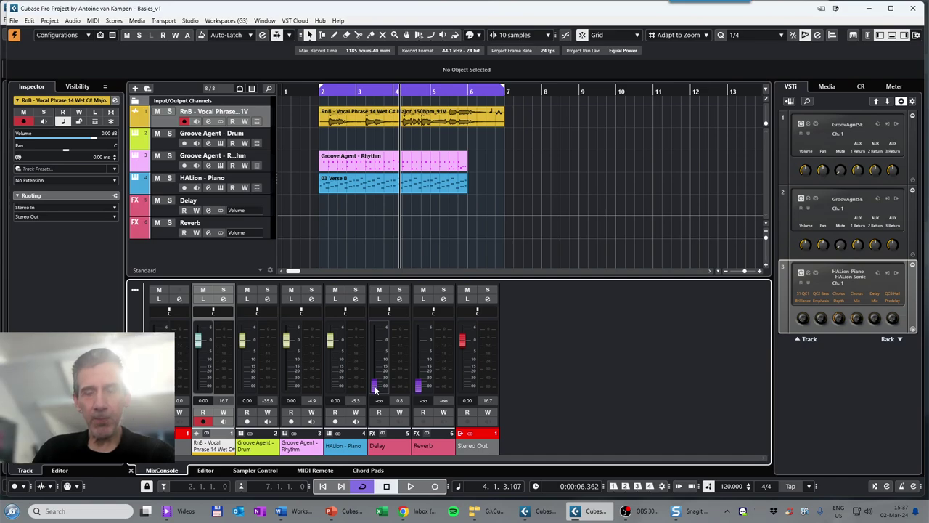
Raise the Reverb channel fader and adjust it to -3.32 dB while the project plays, then stop playback.
left_click_drag(417, 394, 422, 312)
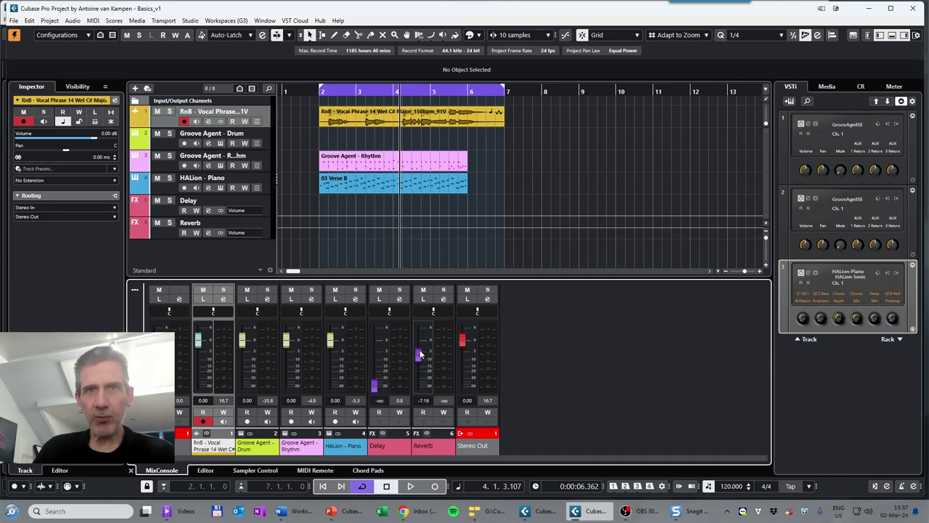
left_click(409, 486)
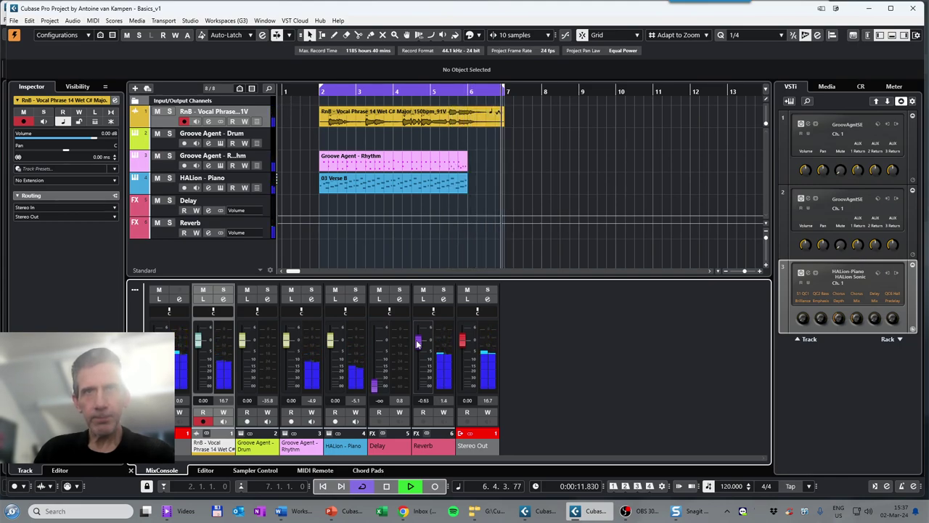
left_click_drag(416, 340, 416, 346)
left_click(391, 487)
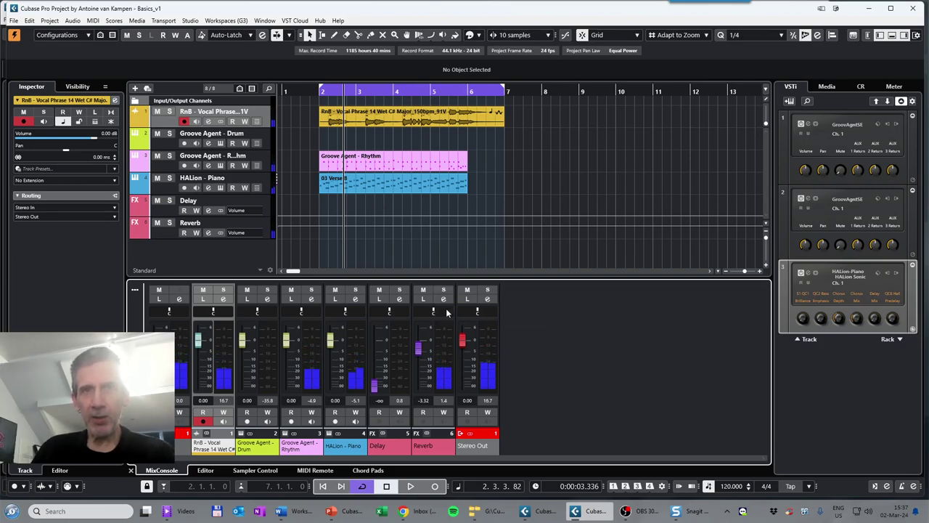
Set the Reverb fader to -9.20 dB and the Delay fader to 3.89 dB, then play the project to hear the blend.
mouse_move(421, 345)
left_mouse_down()
mouse_move(417, 365)
mouse_move(421, 343)
mouse_move(420, 355)
left_mouse_up()
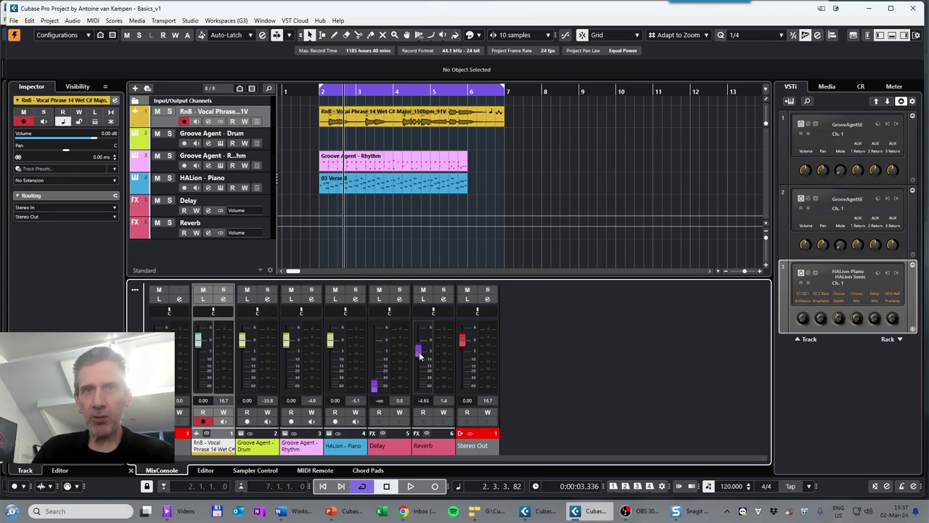
left_click_drag(420, 356, 421, 365)
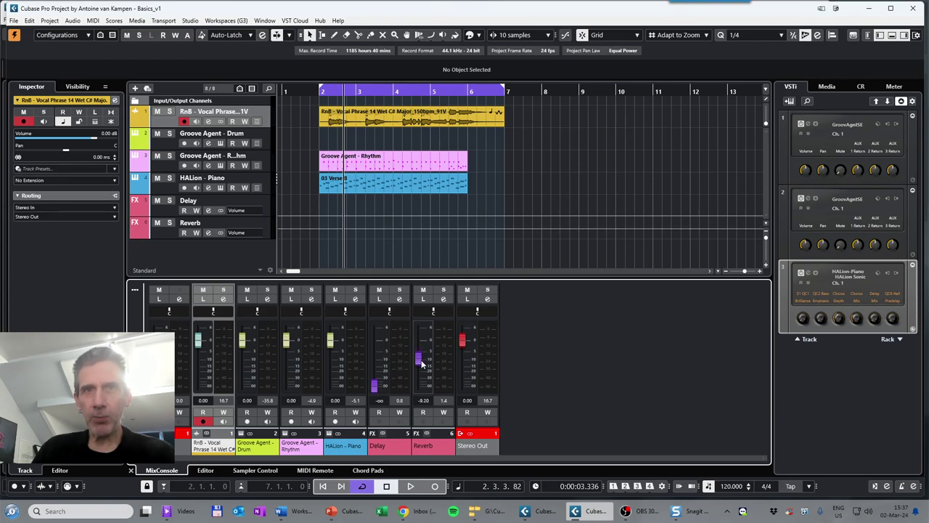
left_click_drag(375, 387, 386, 338)
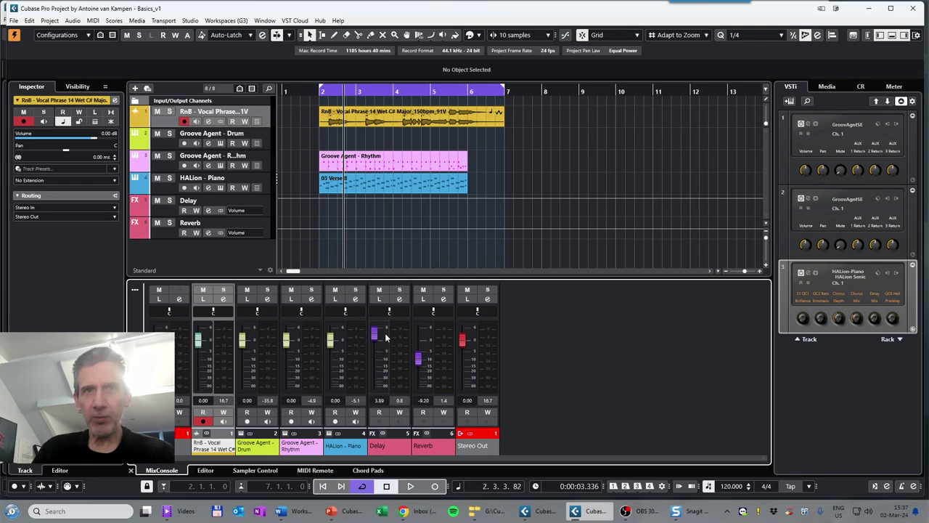
left_click(410, 486)
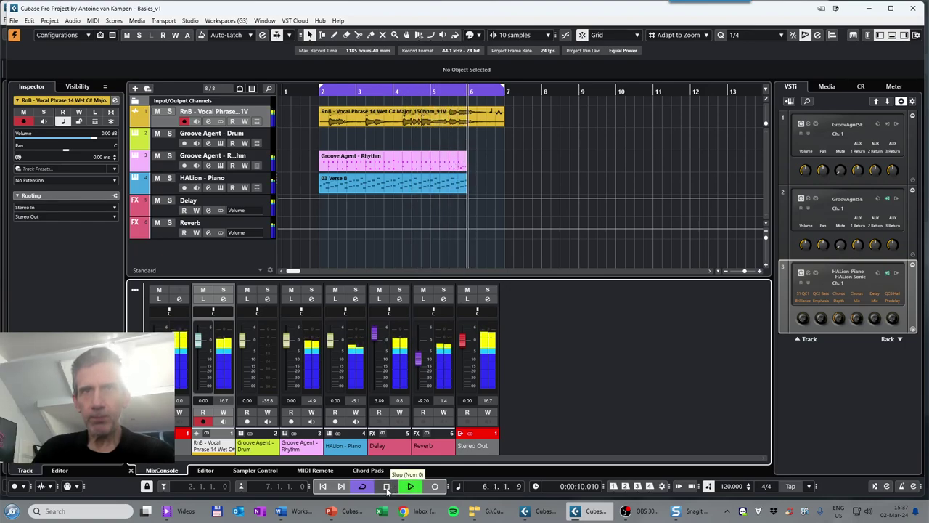
left_click(386, 486)
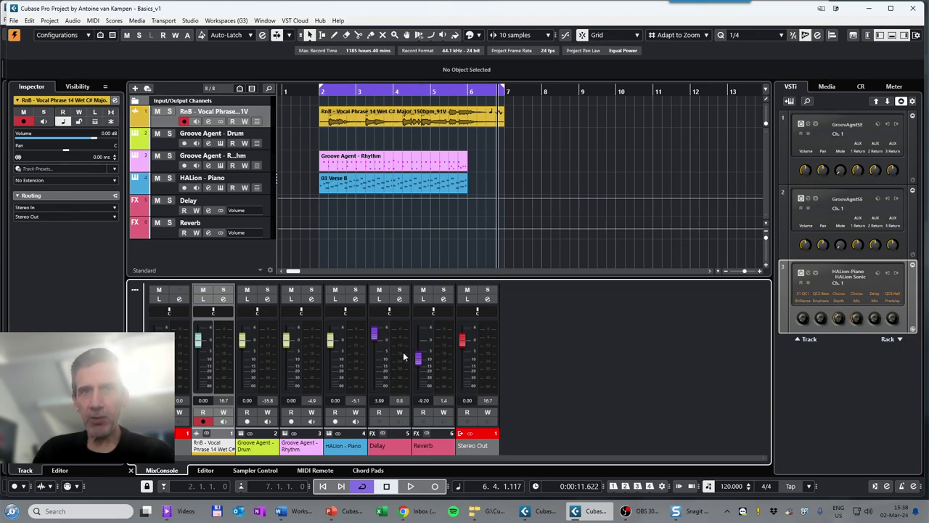
Pull the Delay fader down to -oo, set the Reverb fader to -0.11 dB, and play the project.
left_click_drag(374, 335, 423, 348)
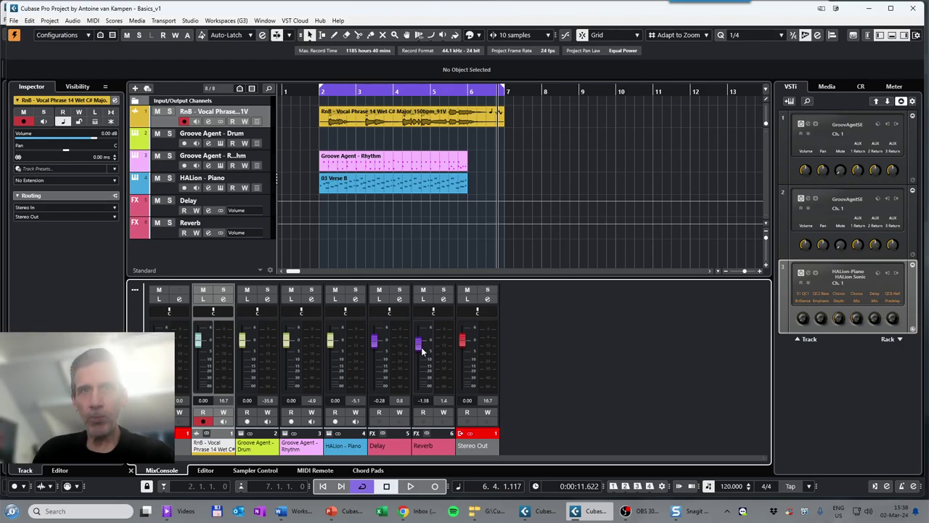
left_click_drag(418, 349, 376, 389)
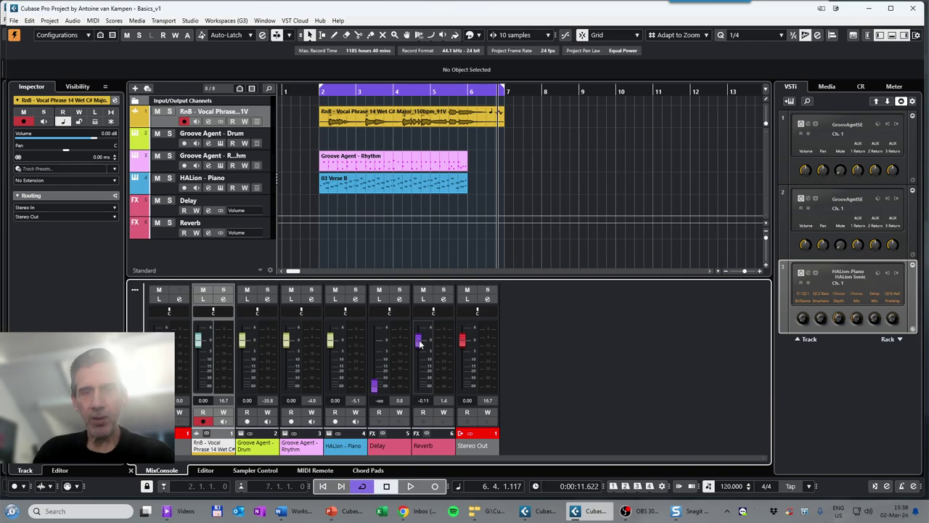
left_click(397, 90)
left_click(410, 486)
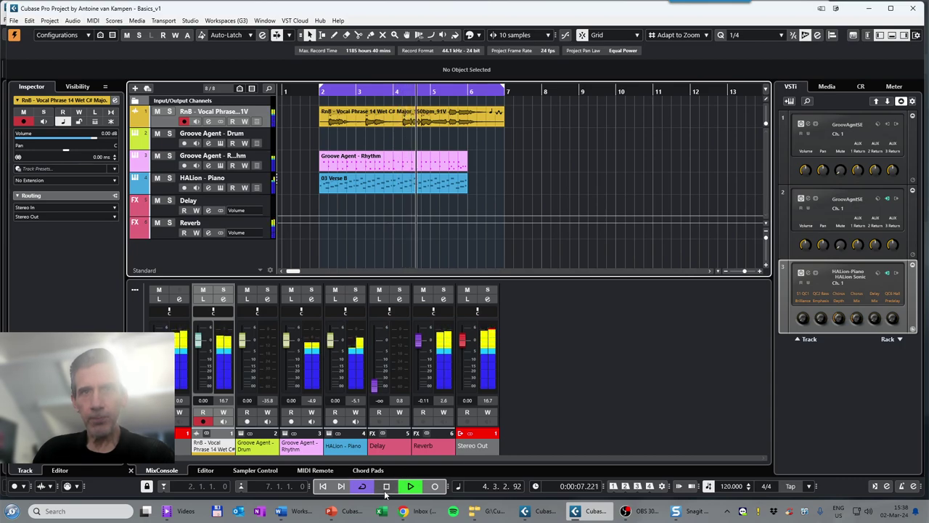
Stop playback and boost the Reverb channel's high-mid EQ band to 8.7 dB at 1991 Hz.
left_click(386, 487)
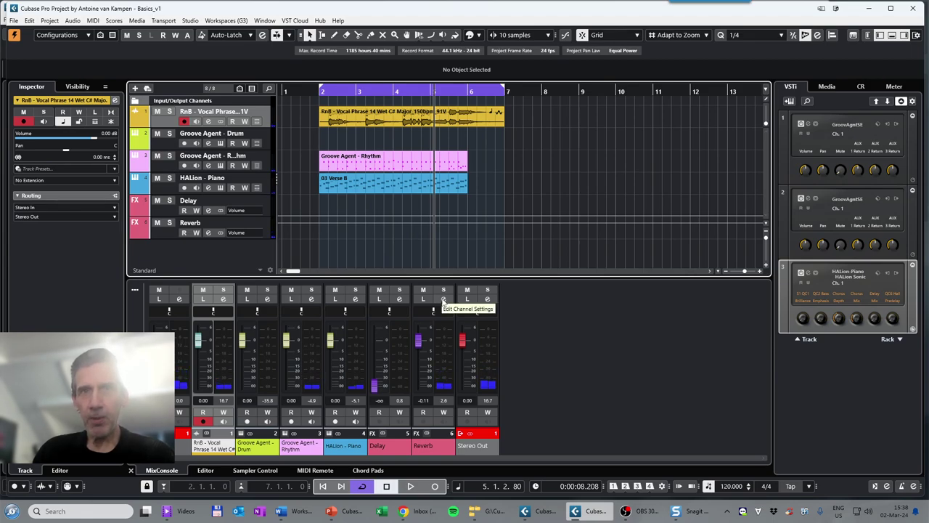
left_click(444, 300)
left_click_drag(512, 142, 546, 88)
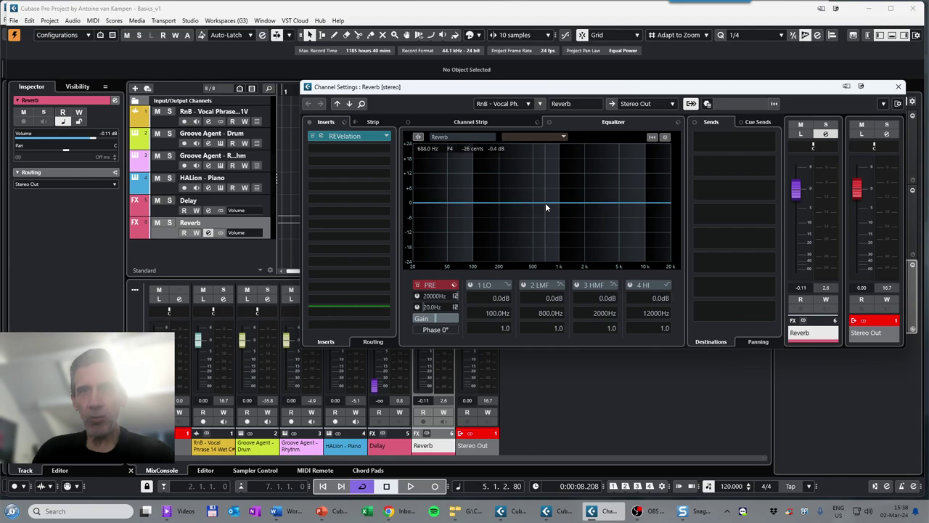
left_click(585, 203)
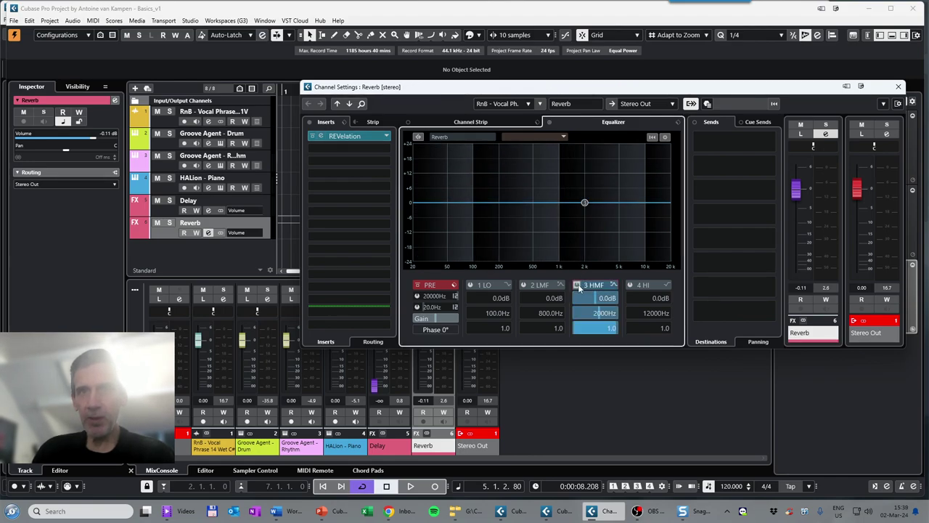
left_click_drag(586, 205, 584, 182)
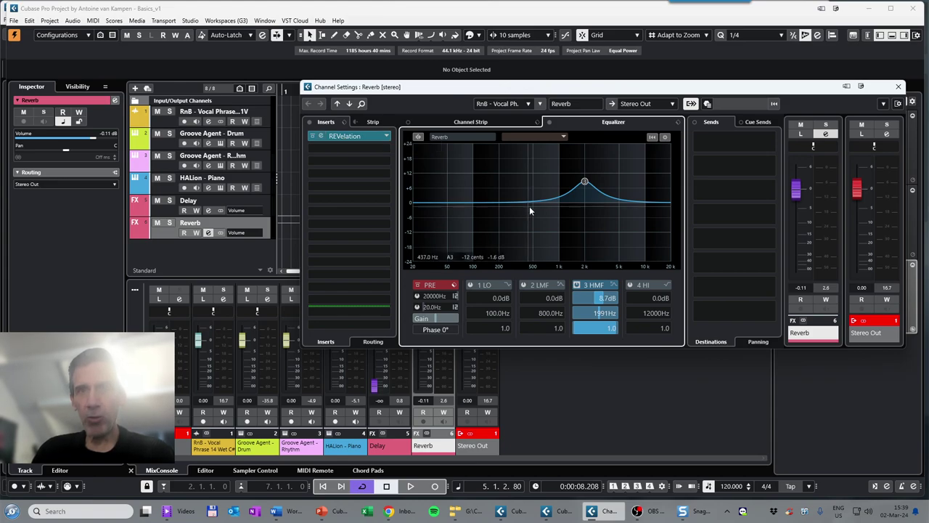
Add the Pitch Correct effect to the Reverb channel's second insert slot, below REVelation.
left_click(385, 151)
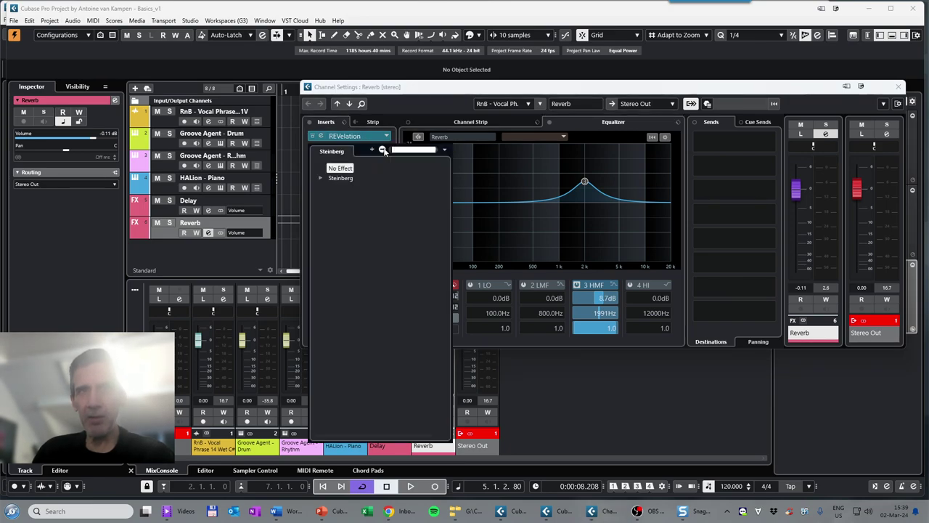
left_click(321, 177)
left_click(331, 284)
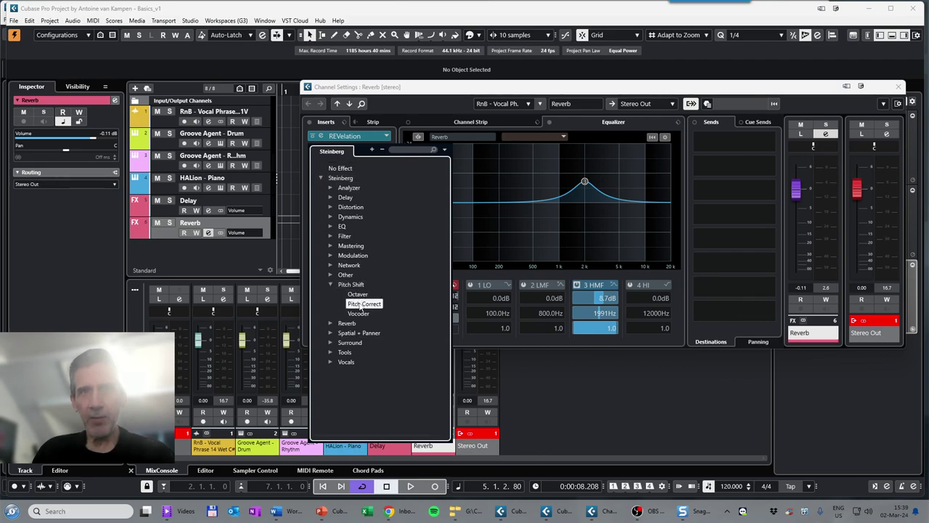
left_click(362, 304)
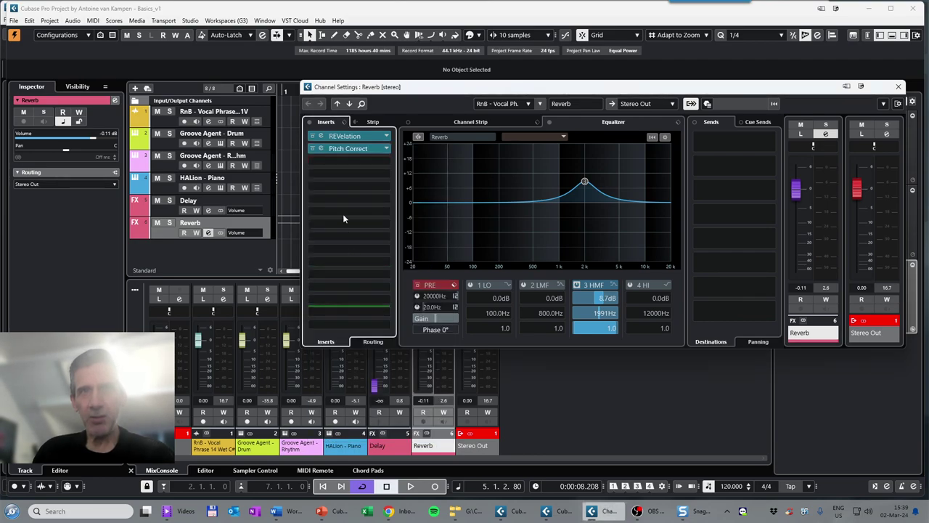
Set the transpose of the Reverb channel's Pitch Correct effect to 7.3 and close the effect's window.
left_click(350, 149)
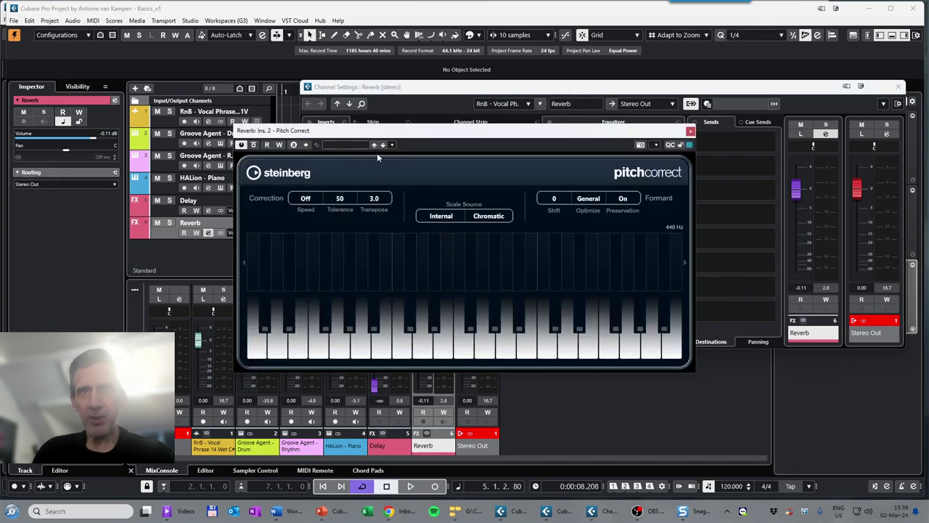
left_click_drag(370, 164, 369, 161)
left_click_drag(373, 197, 372, 191)
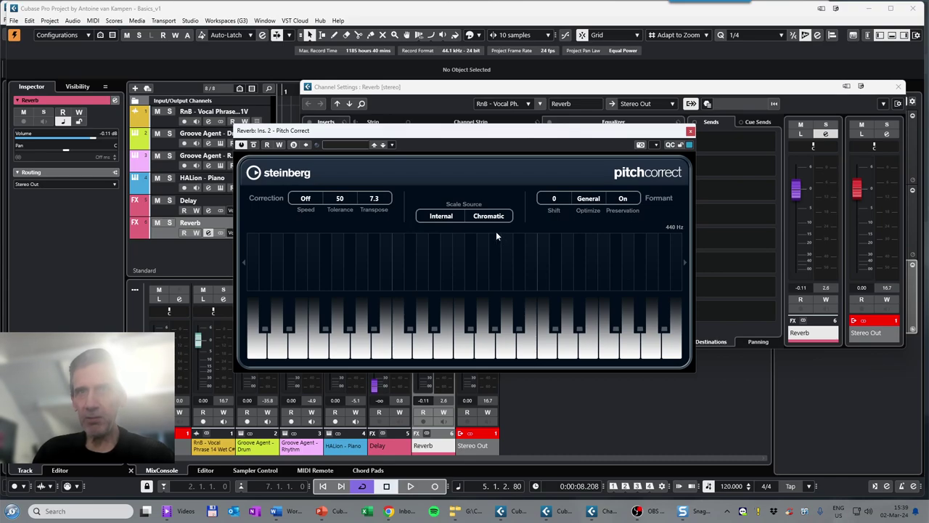
left_click(689, 131)
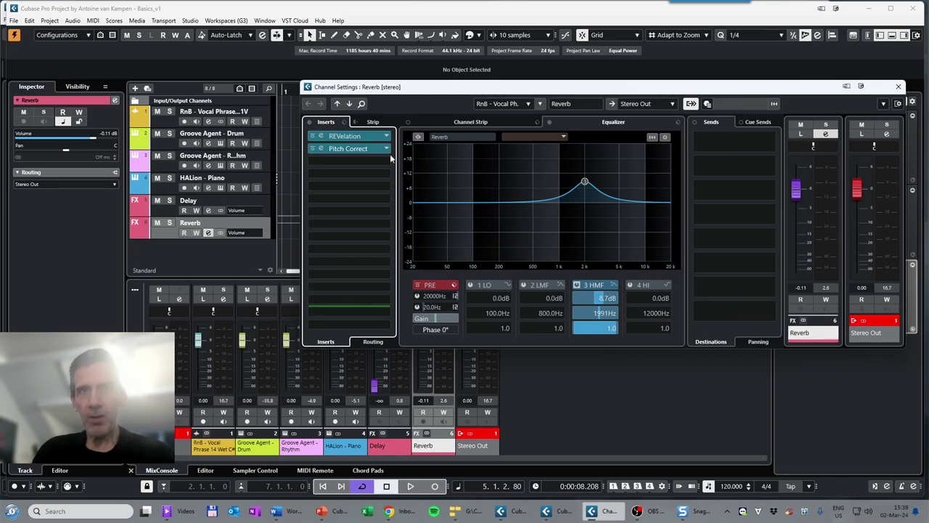
Reduce the Reverb channel's high-mid EQ boost to 6.5 dB at 2070 Hz, then play the project to hear the processed reverb.
left_click_drag(583, 183, 586, 186)
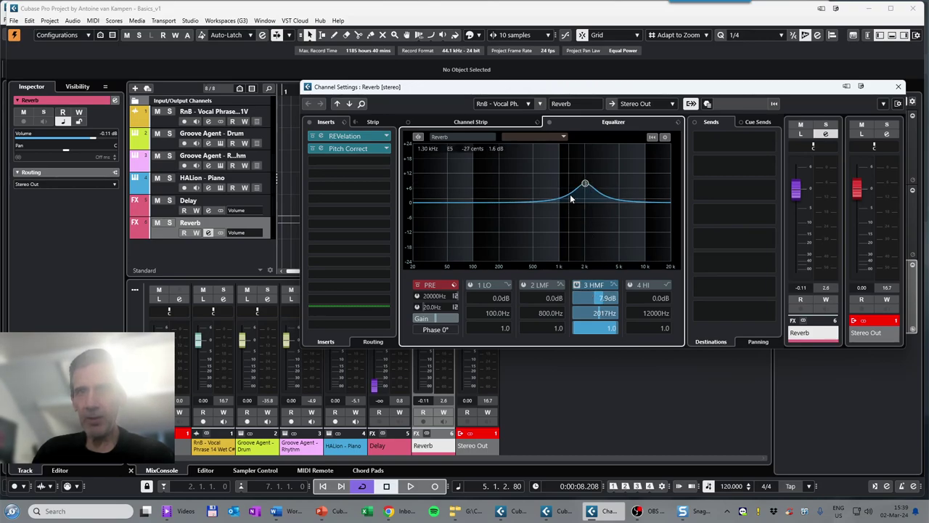
left_click_drag(586, 186, 587, 189)
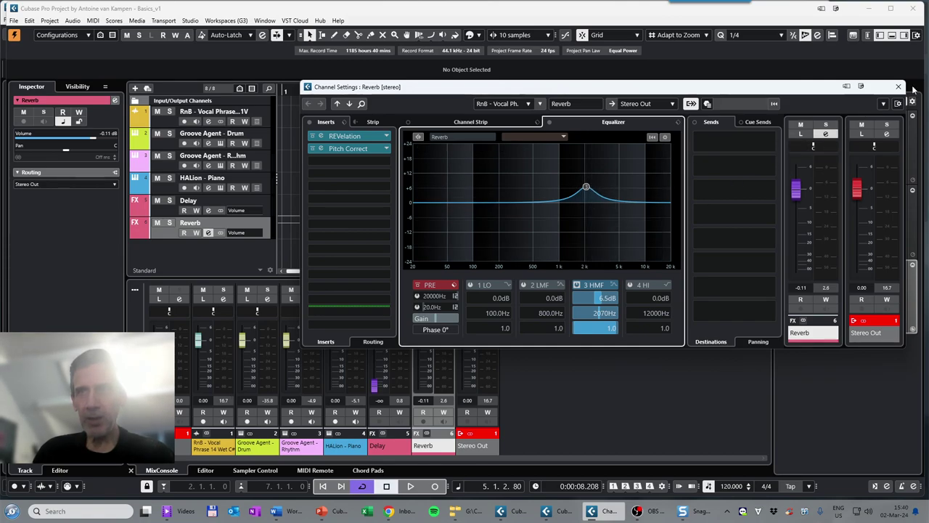
left_click(898, 86)
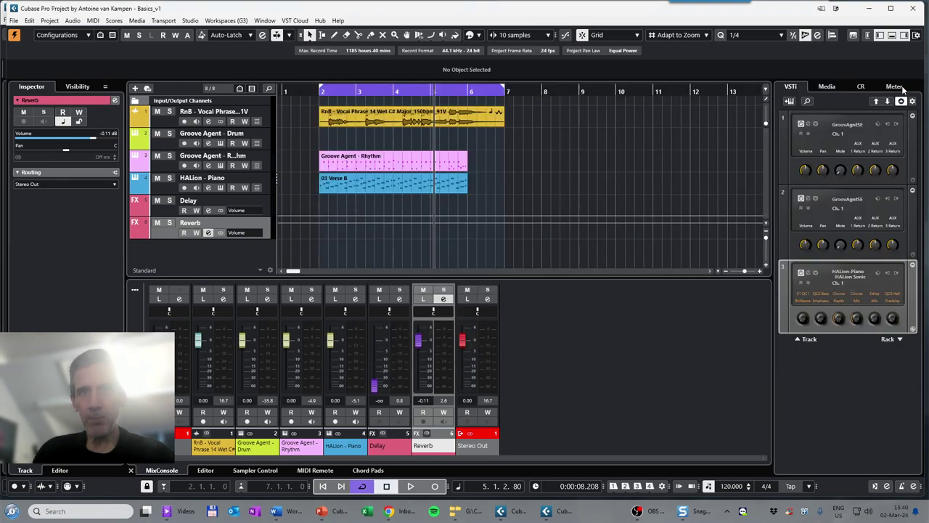
left_click(410, 487)
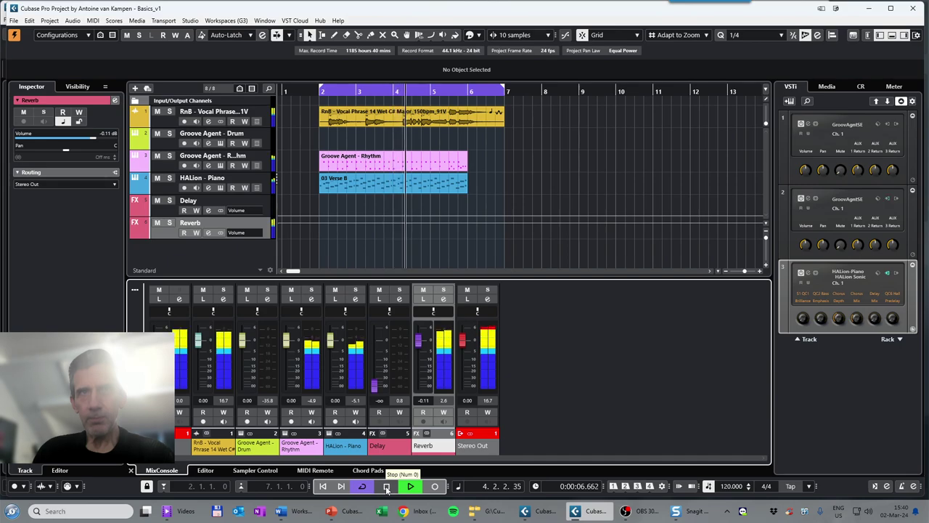
left_click(386, 487)
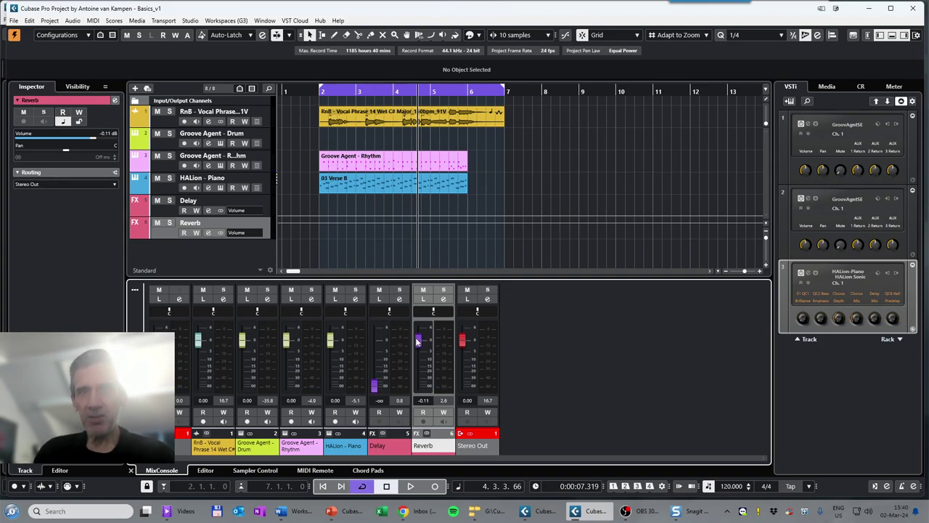
Set the Reverb fader to 0.00 dB and the Delay fader to -3.57 dB, checking the Reverb channel's settings along the way.
left_click_drag(418, 343, 418, 345)
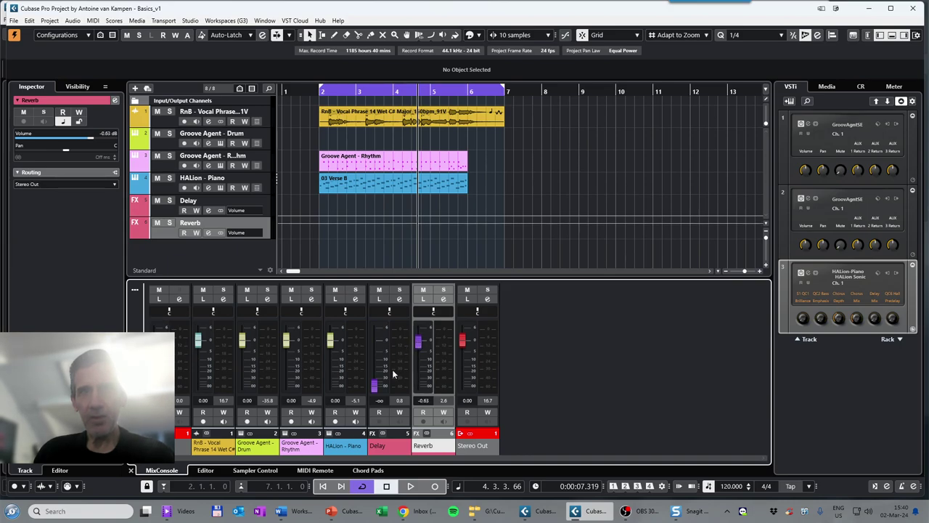
left_click_drag(373, 391, 377, 364)
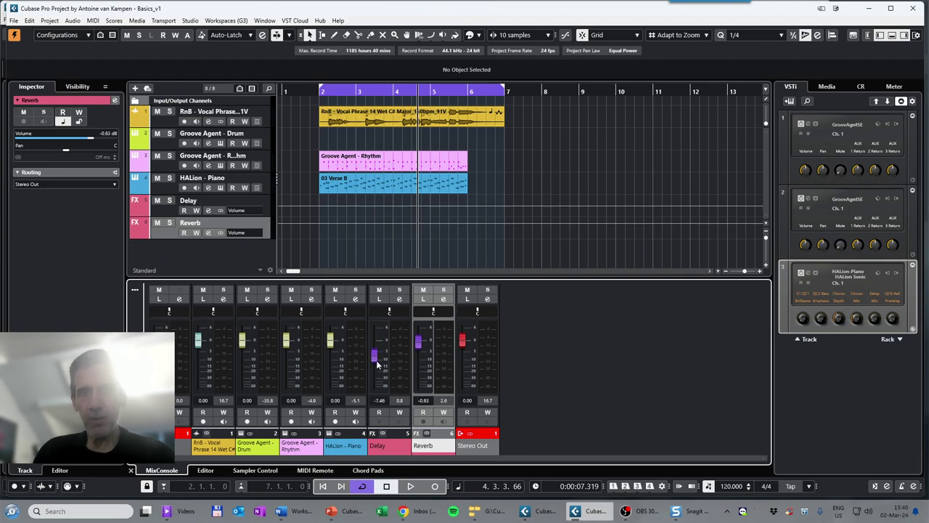
left_click(419, 348, "ctrl")
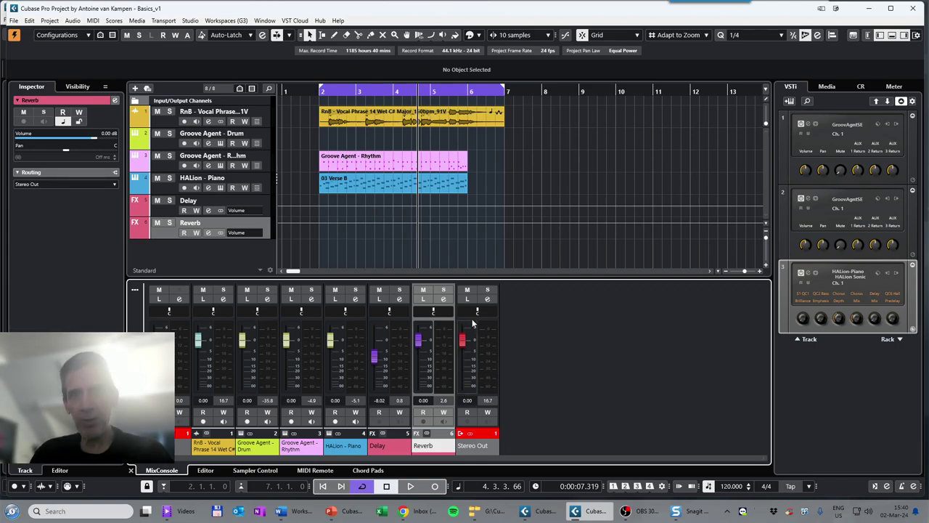
left_click(444, 299)
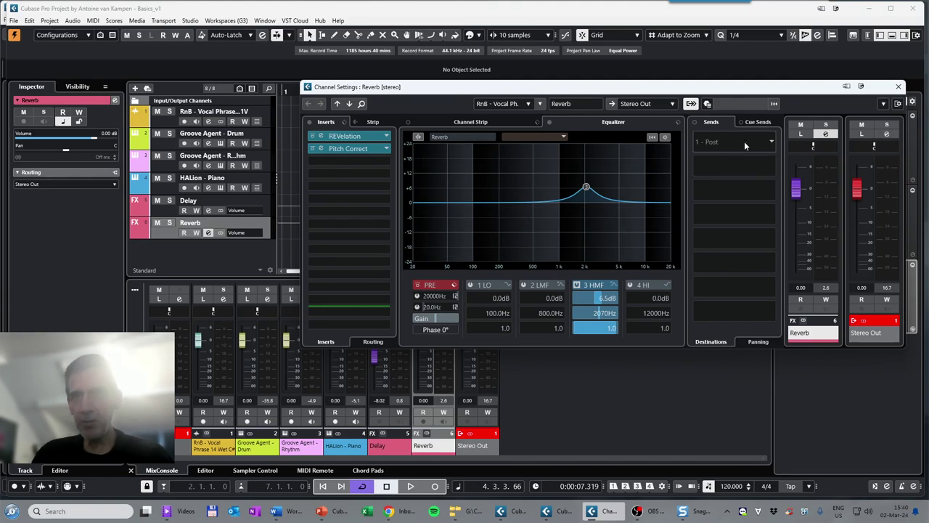
left_click(898, 88)
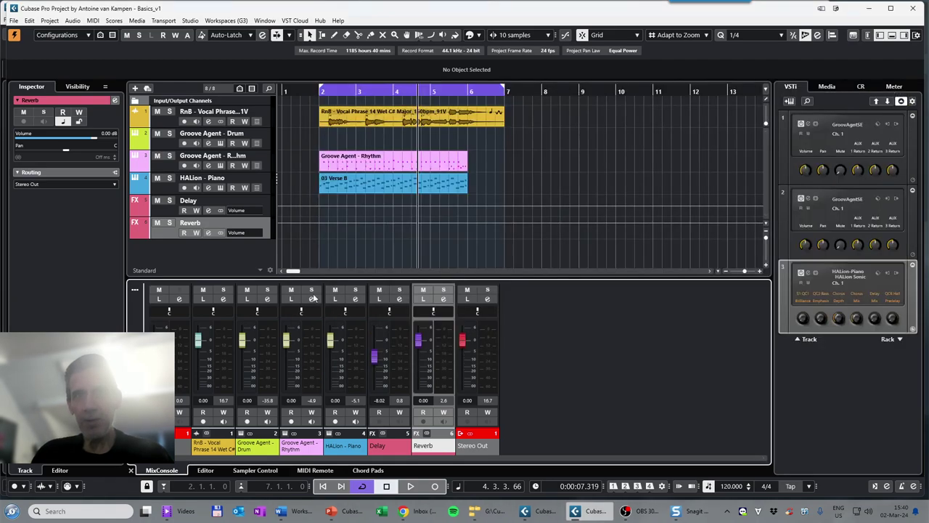
left_click_drag(378, 362, 375, 349)
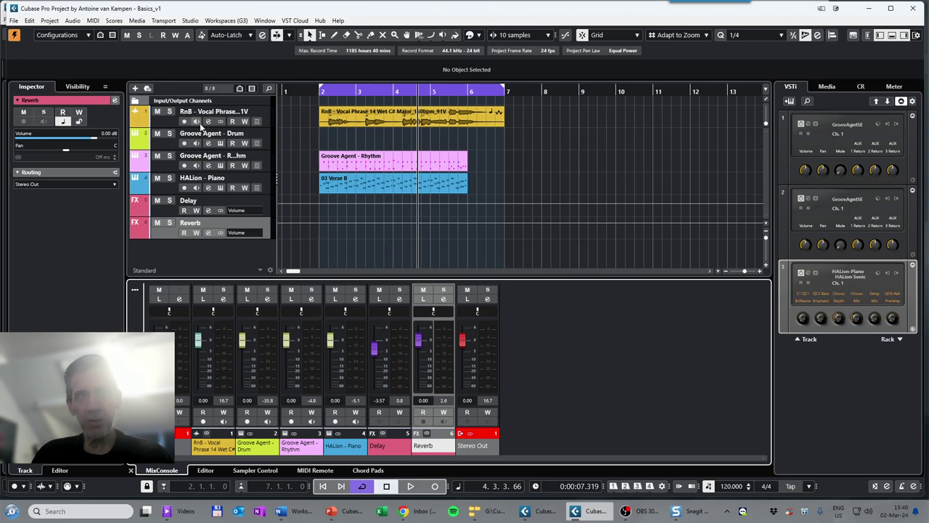
Check the vocal track's inserts and sends, then play the project to hear the vocal with both effects.
left_click(209, 121)
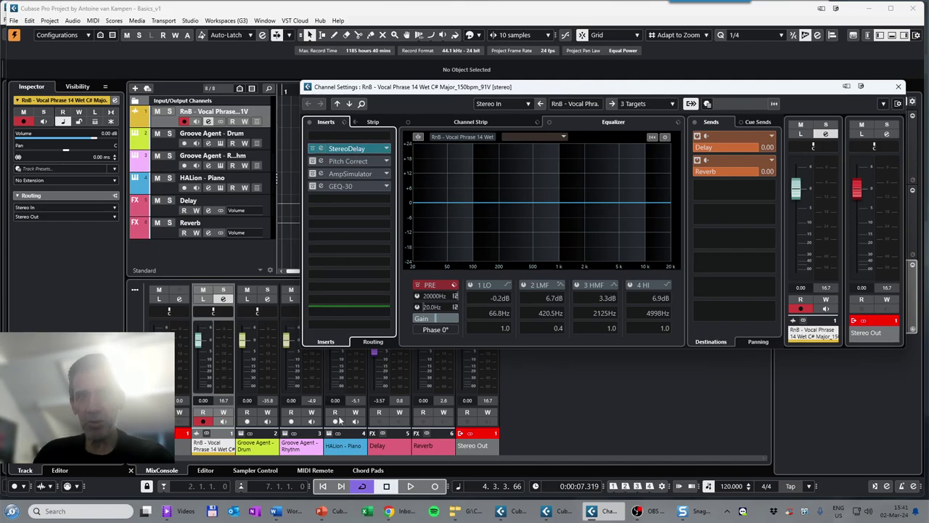
left_click(410, 486)
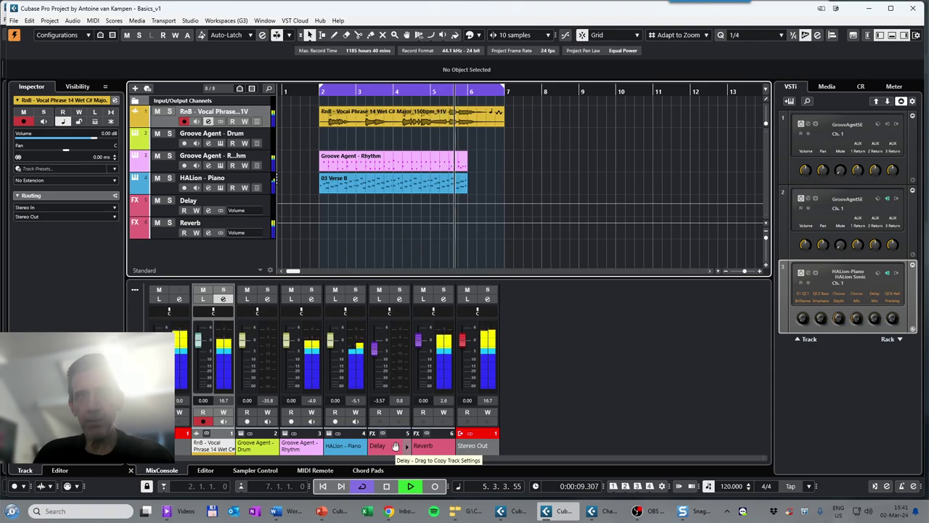
left_click(385, 487)
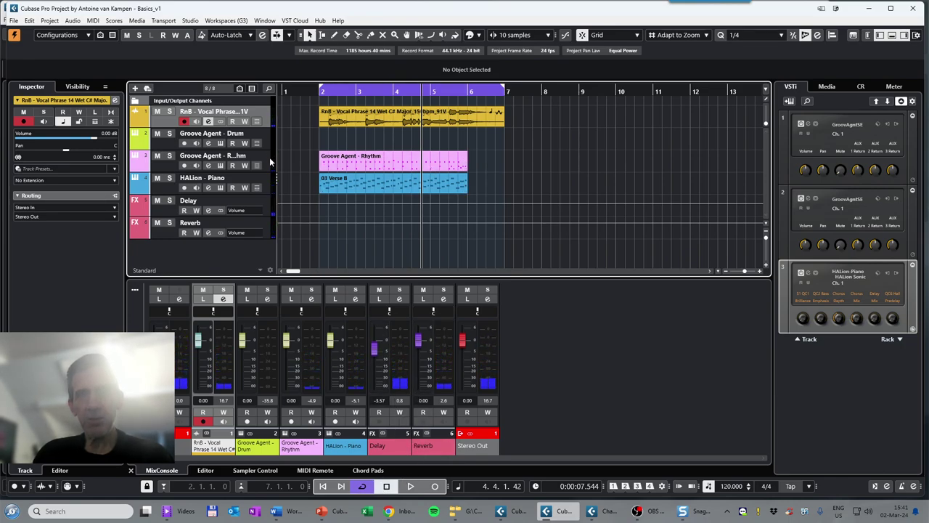
Compare the inserts and sends in the vocal track's channel settings with those of the Delay channel.
left_click(208, 121)
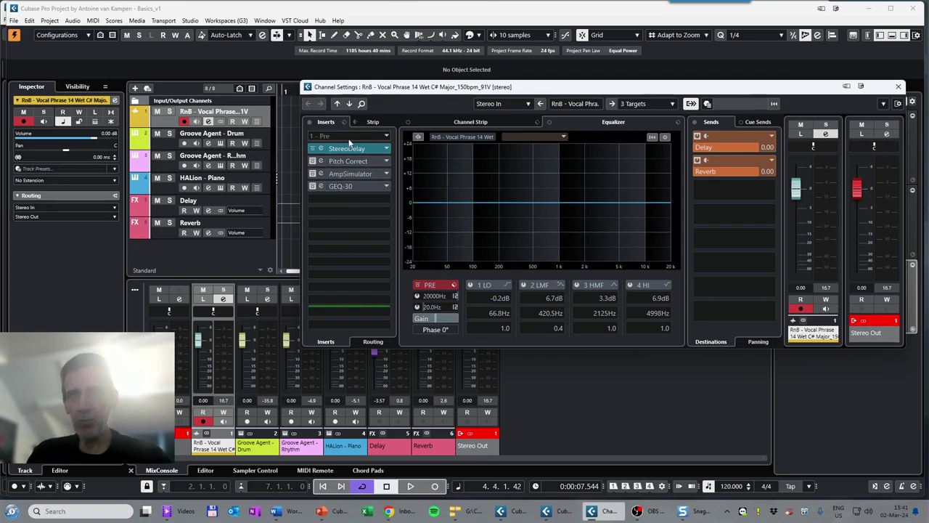
left_click(898, 86)
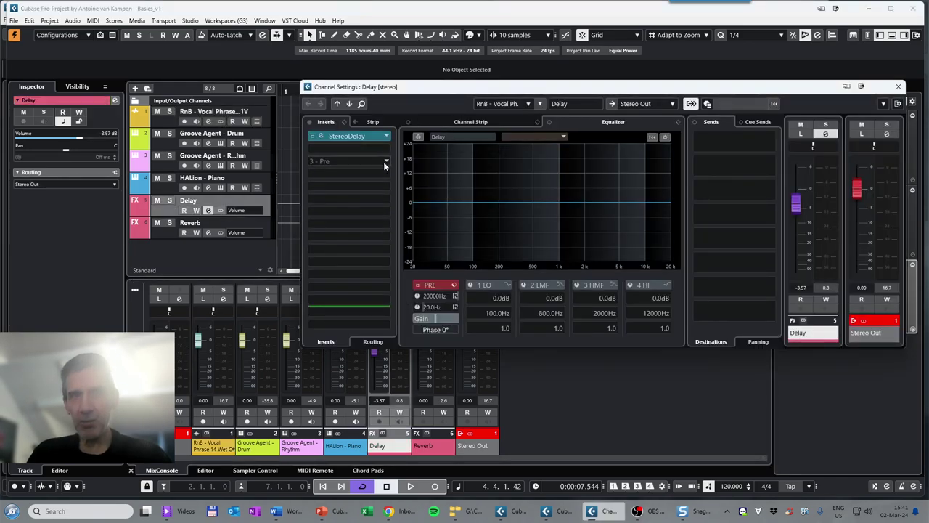
left_click(899, 87)
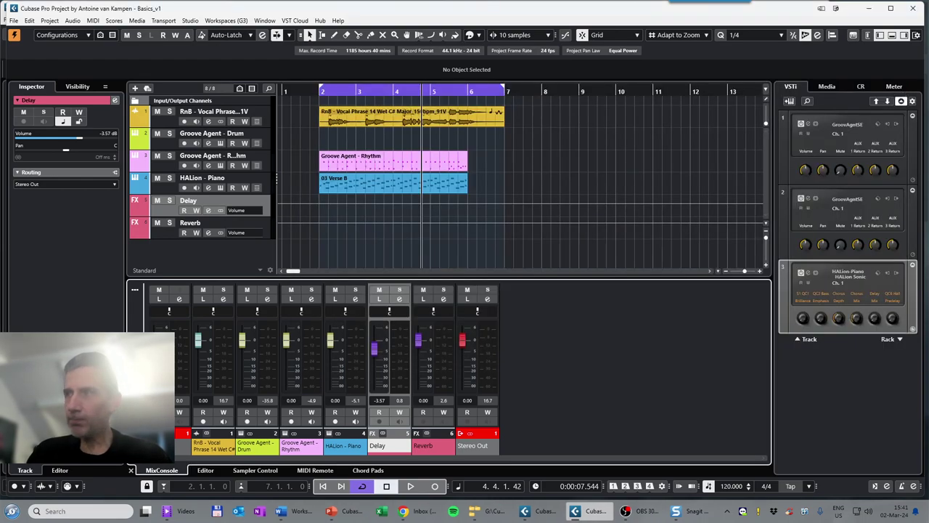